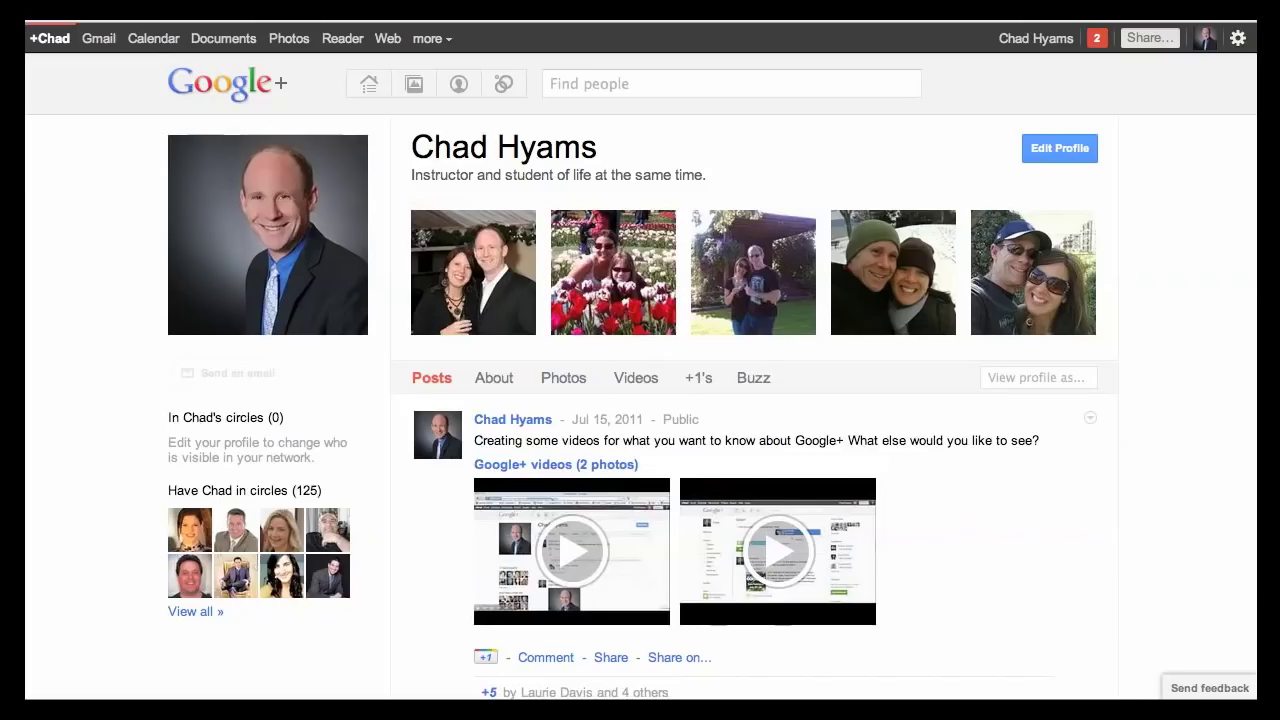
- Open the Circles page listing the 148 people who've added you
{"action": "left_click", "coordinate": [507, 88]}
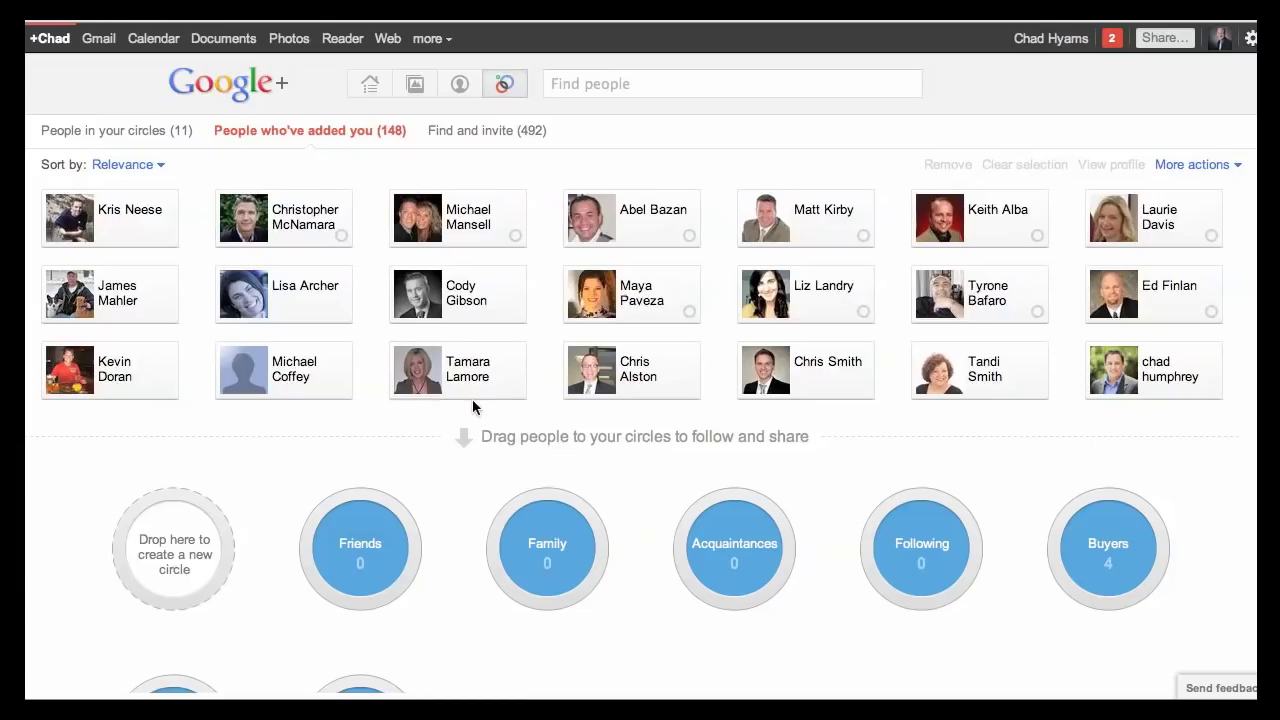
{"action": "mouse_move", "coordinate": [174, 550]}
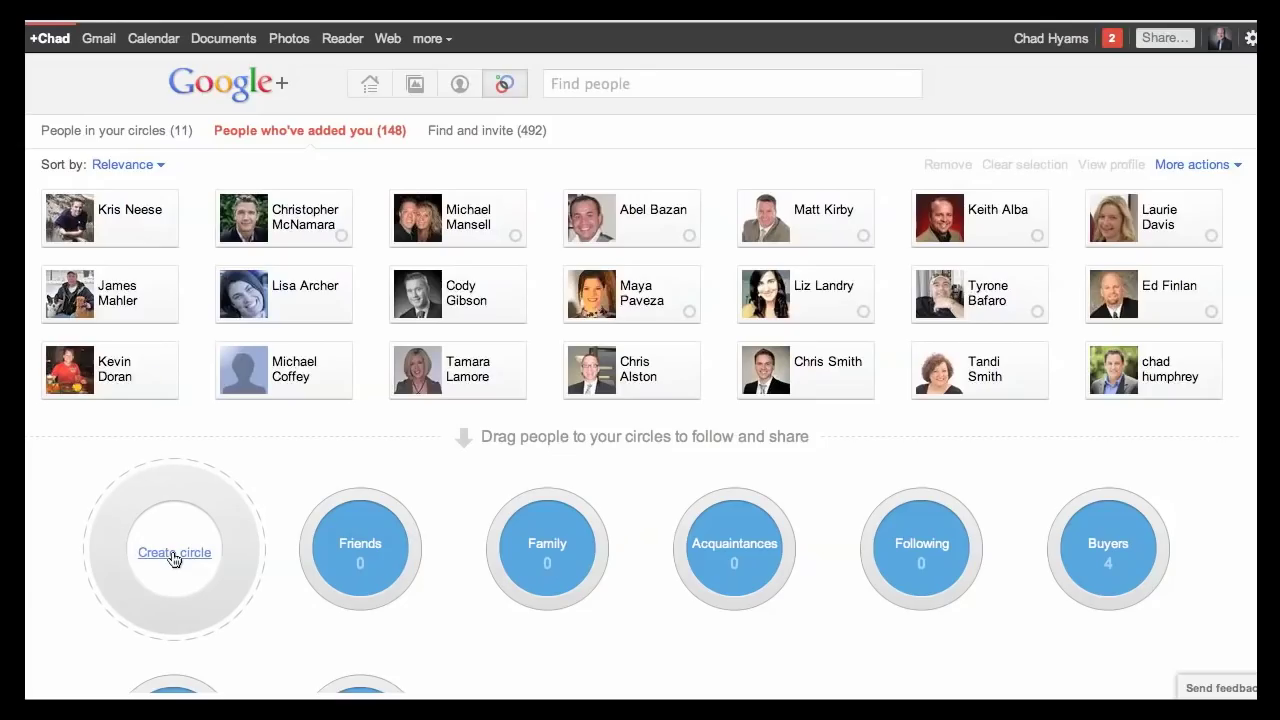
- Create a new circle named 'Past Clients' with no members
{"action": "left_click", "coordinate": [172, 551]}
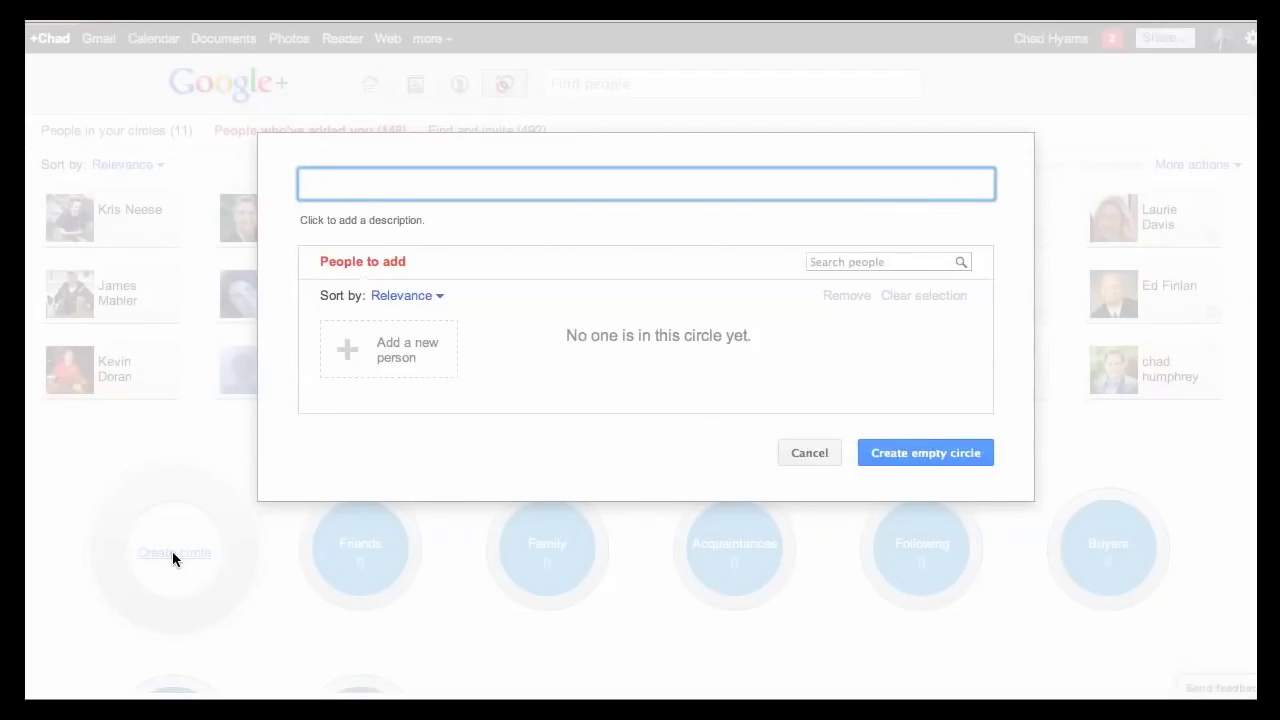
{"action": "type", "text": "Past Clients"}
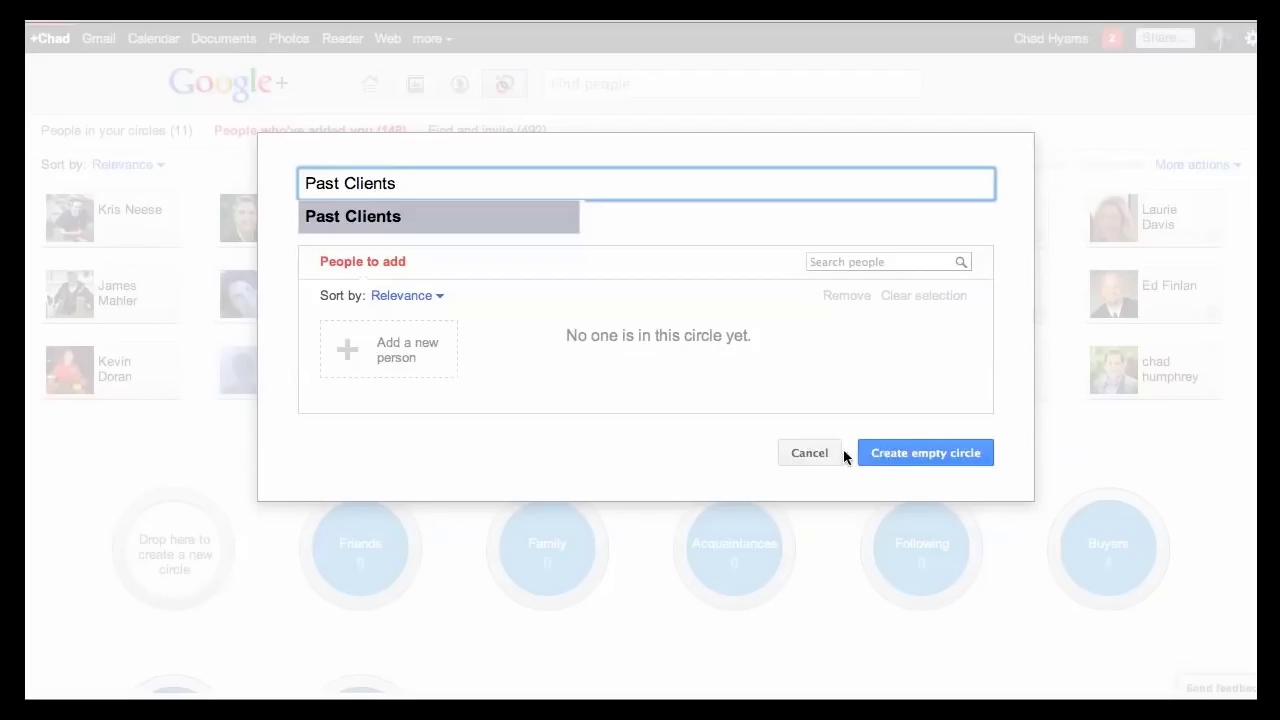
{"action": "key", "text": "Escape"}
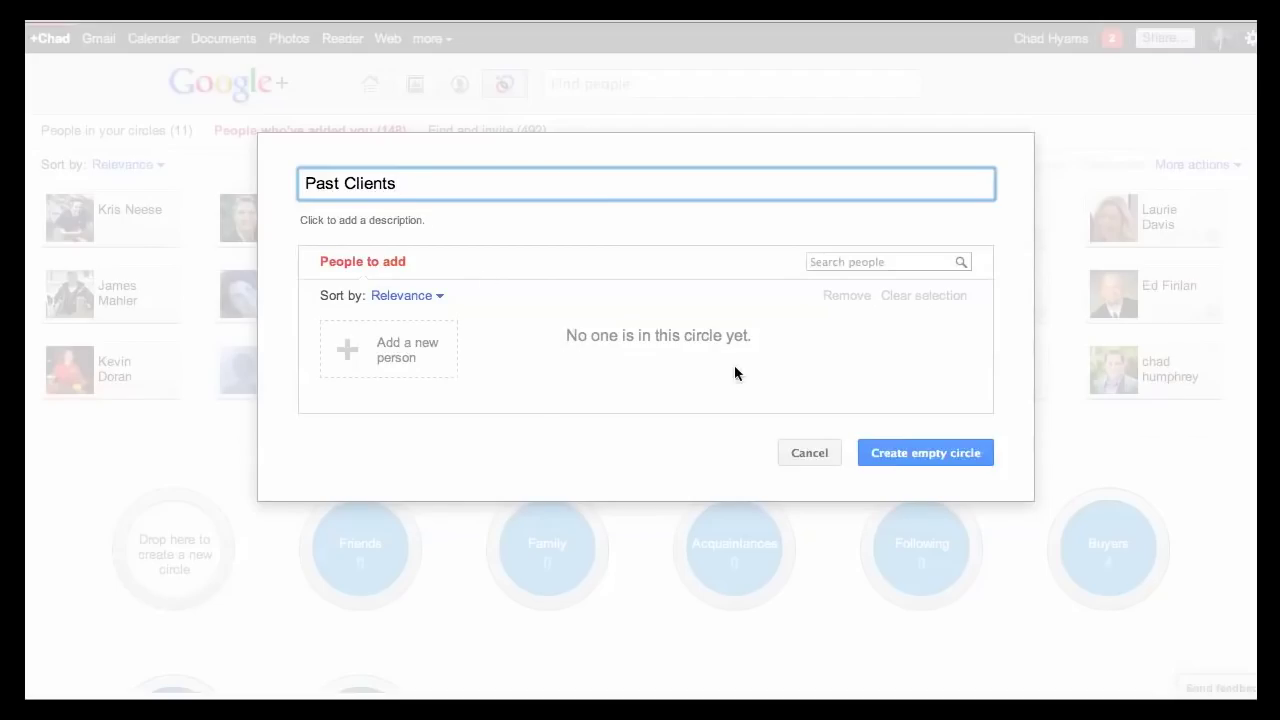
{"action": "left_click", "coordinate": [884, 455]}
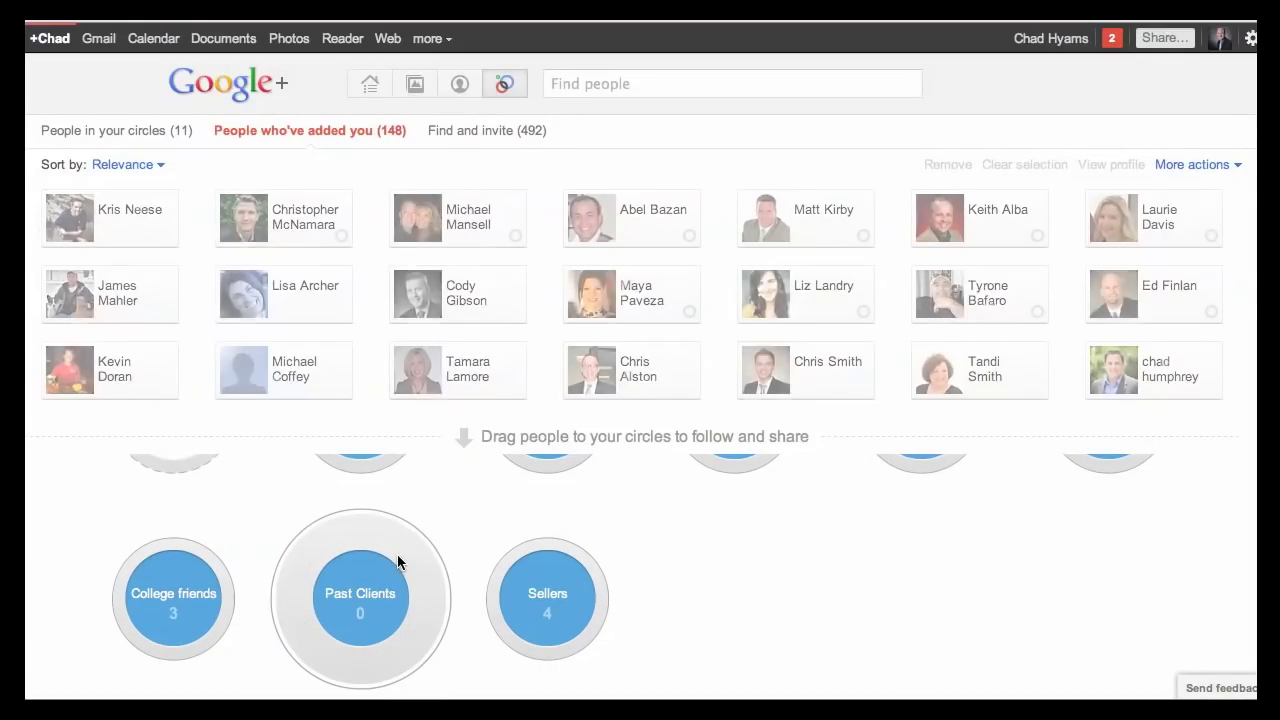
{"action": "scroll", "coordinate": [534, 303], "scroll_direction": "down", "scroll_amount": 1}
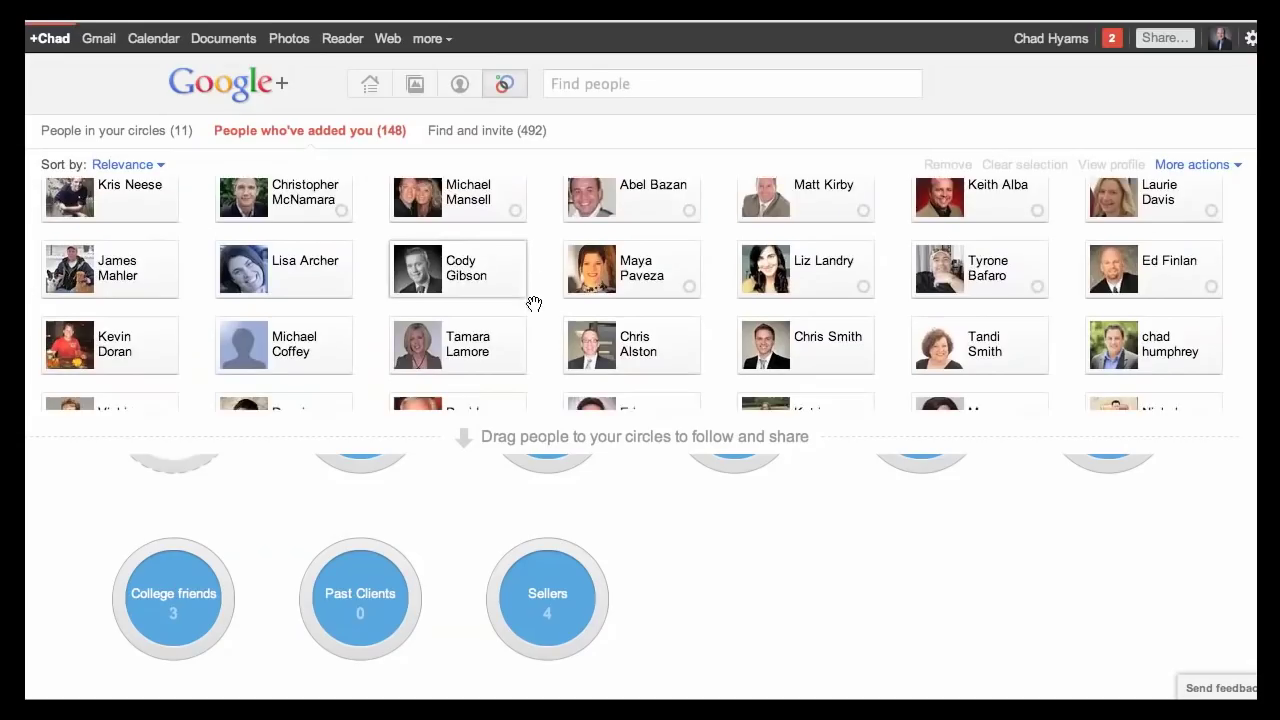
{"action": "scroll", "coordinate": [534, 303], "scroll_direction": "down", "scroll_amount": 1}
{"action": "scroll", "coordinate": [534, 303], "scroll_direction": "down", "scroll_amount": 1}
{"action": "scroll", "coordinate": [534, 303], "scroll_direction": "down", "scroll_amount": 2}
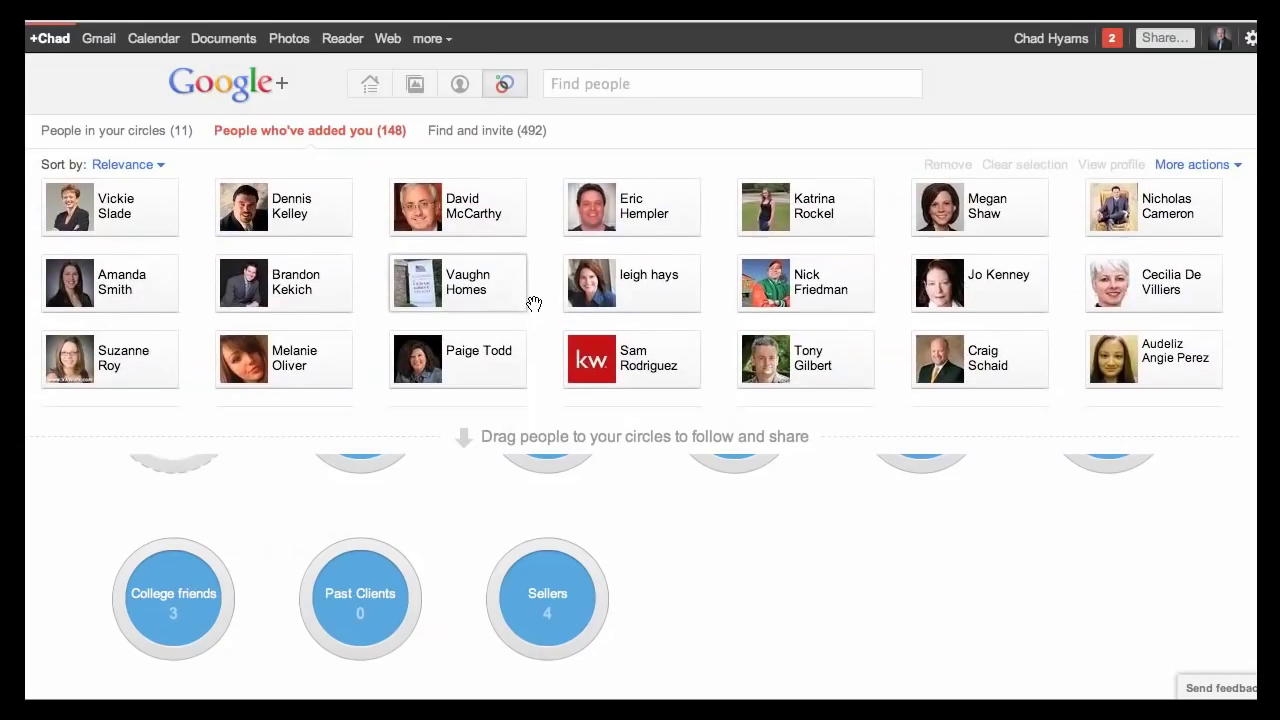
{"action": "scroll", "coordinate": [530, 298], "scroll_direction": "down", "scroll_amount": 1}
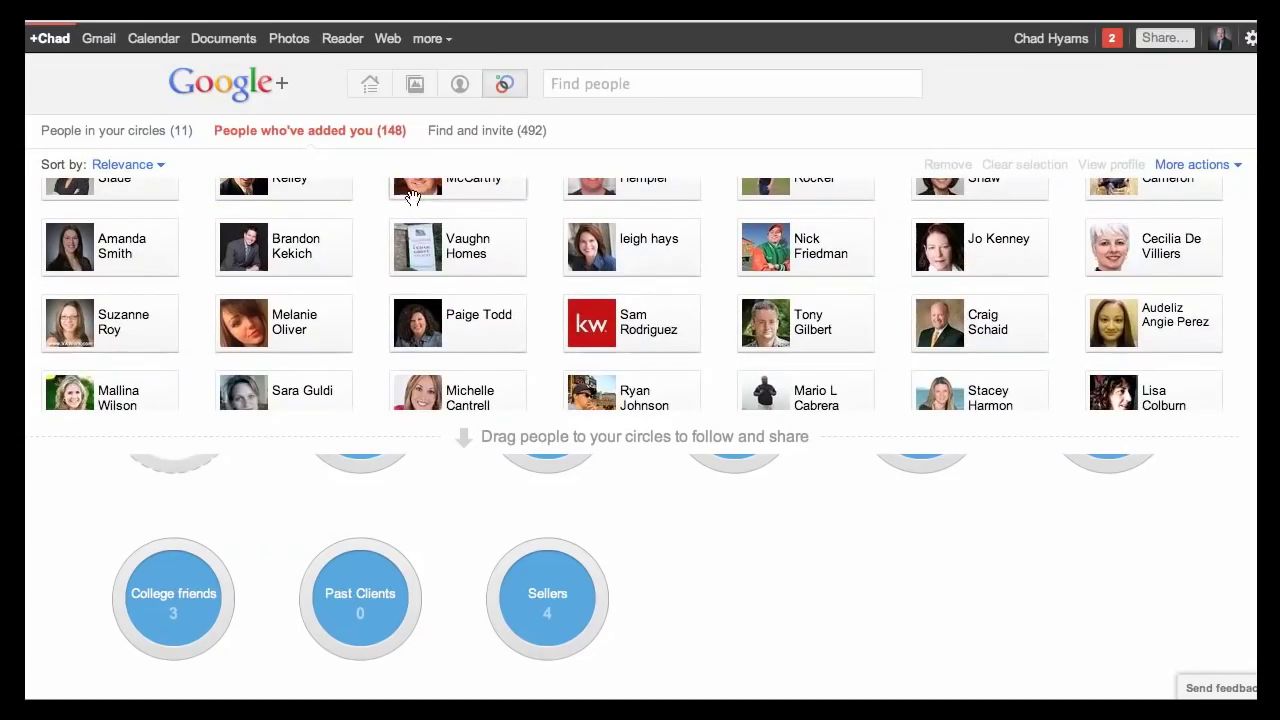
- Show suggested people and rubber-band select six contact cards
{"action": "left_click", "coordinate": [464, 131]}
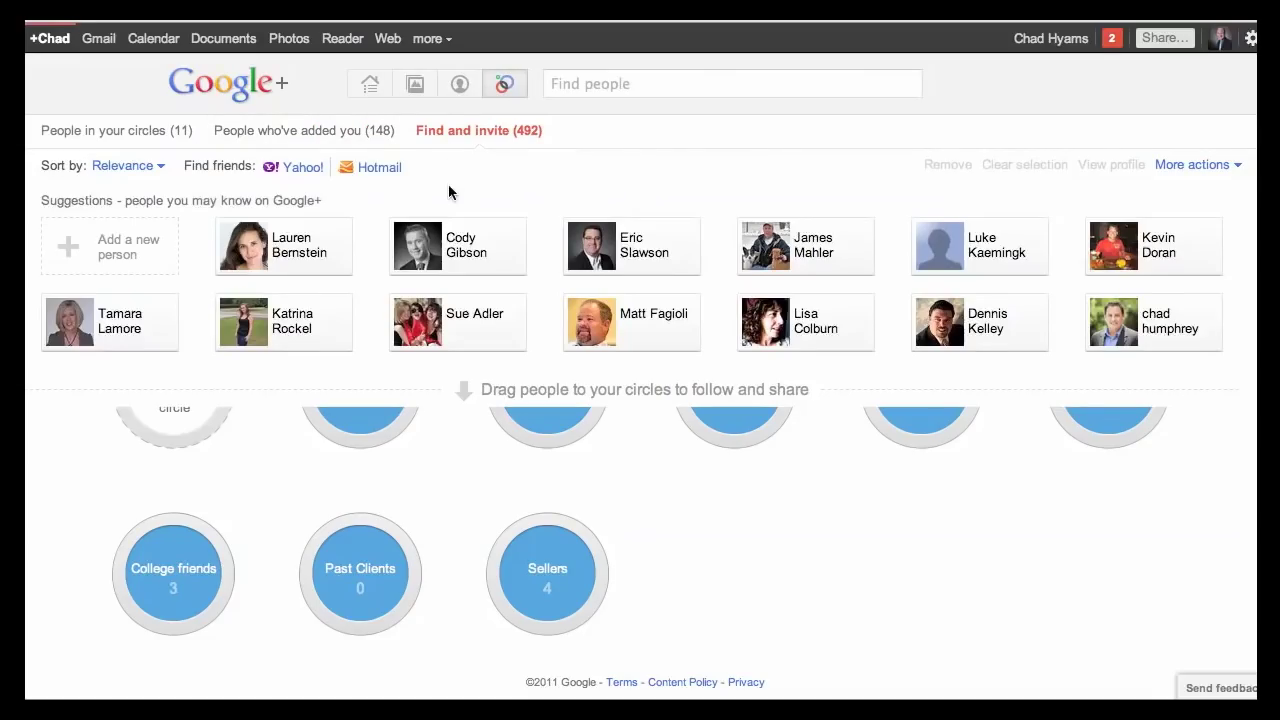
{"action": "scroll", "coordinate": [450, 190], "scroll_direction": "down", "scroll_amount": 5}
{"action": "scroll", "coordinate": [450, 190], "scroll_direction": "down", "scroll_amount": 1}
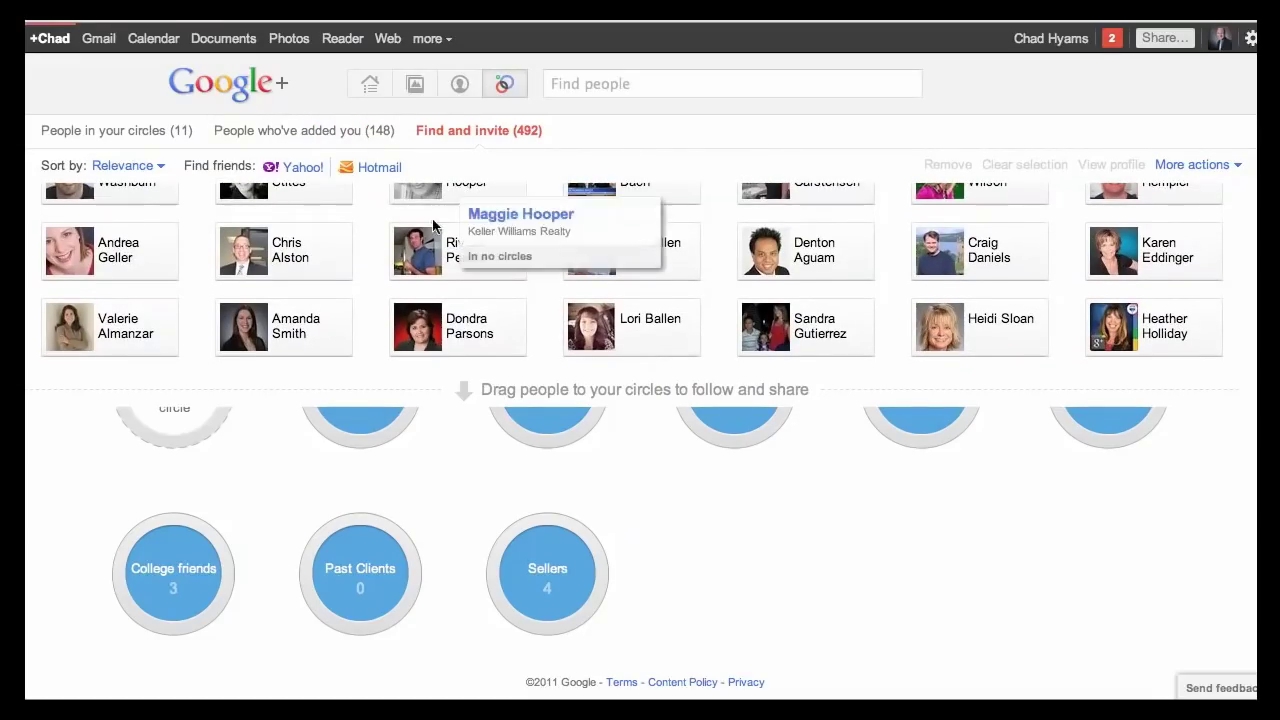
{"action": "mouse_move", "coordinate": [375, 322]}
{"action": "left_mouse_down"}
{"action": "mouse_move", "coordinate": [926, 338]}
{"action": "mouse_move", "coordinate": [470, 479]}
{"action": "mouse_move", "coordinate": [365, 593]}
{"action": "left_mouse_up"}
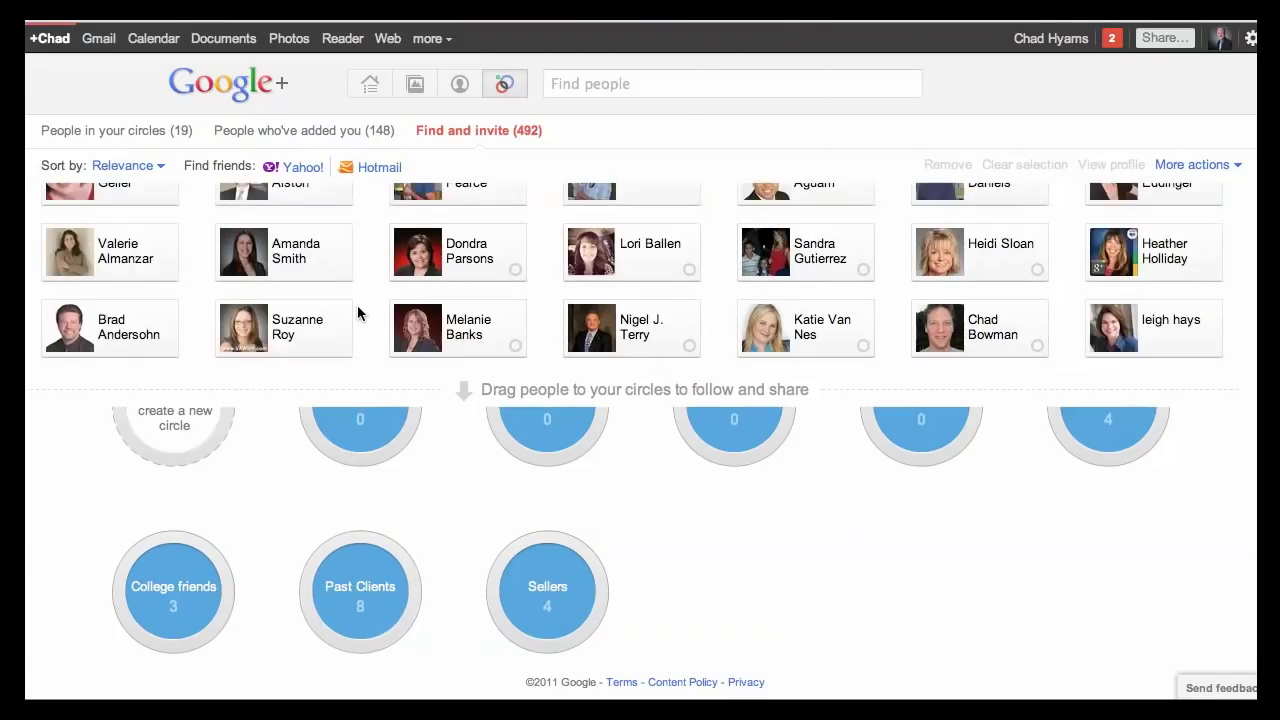
- Drag one more contact into Past Clients and drag another back out, leaving eight members
{"action": "scroll", "coordinate": [357, 310], "scroll_direction": "down", "scroll_amount": 3}
{"action": "scroll", "coordinate": [357, 308], "scroll_direction": "down", "scroll_amount": 3}
{"action": "scroll", "coordinate": [357, 307], "scroll_direction": "down", "scroll_amount": 1}
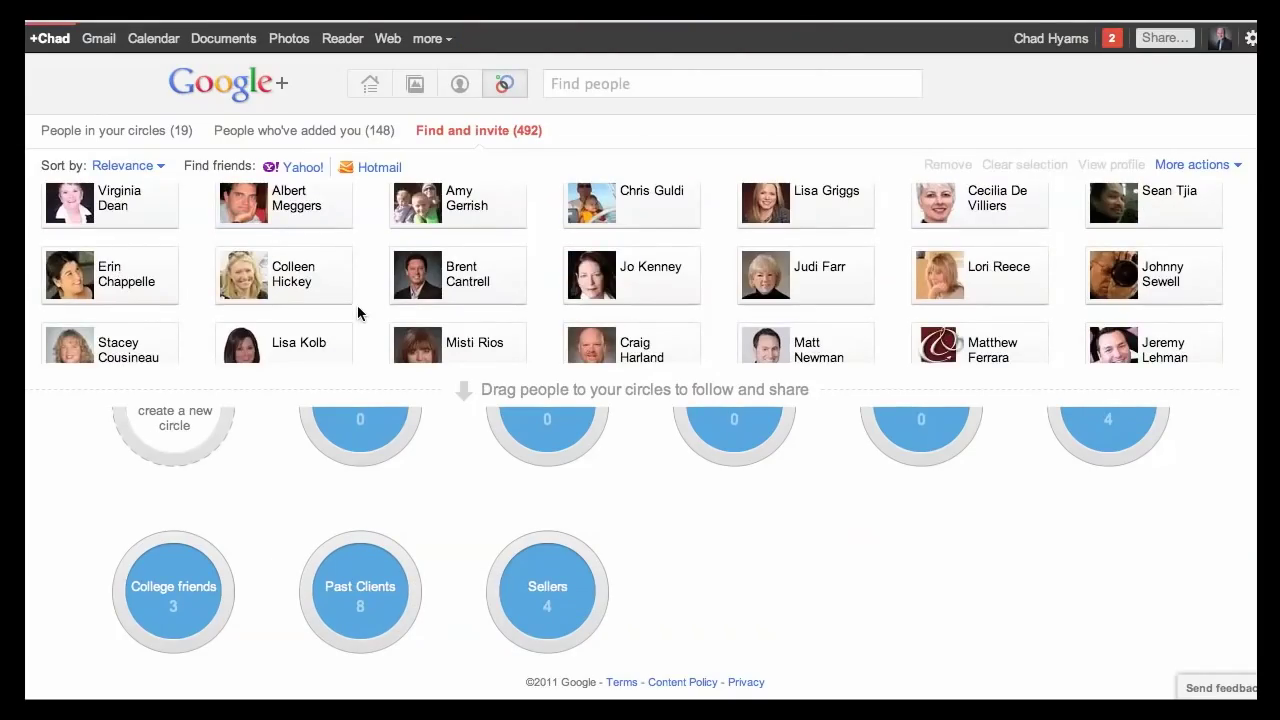
{"action": "mouse_move", "coordinate": [313, 275]}
{"action": "left_mouse_down"}
{"action": "mouse_move", "coordinate": [380, 550]}
{"action": "mouse_move", "coordinate": [365, 570]}
{"action": "mouse_move", "coordinate": [351, 558]}
{"action": "left_mouse_up"}
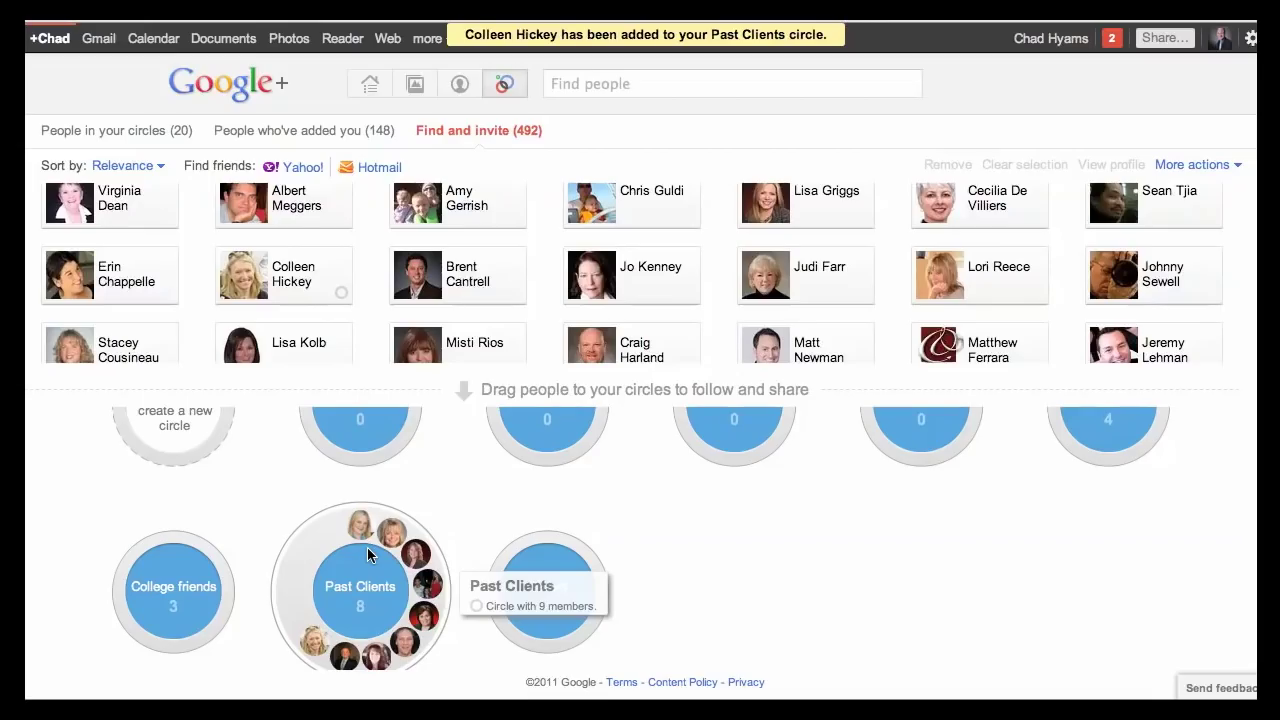
{"action": "left_click_drag", "start_coordinate": [362, 533], "coordinate": [521, 358]}
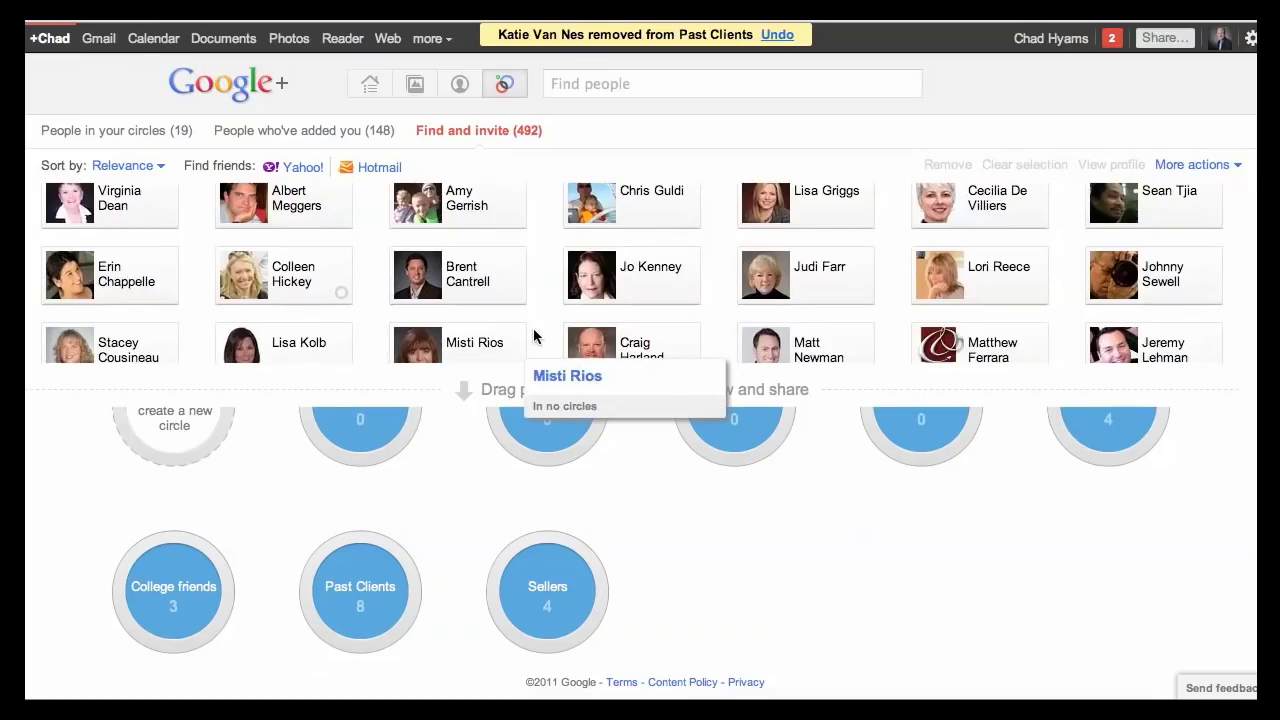
{"action": "scroll", "coordinate": [530, 340], "scroll_direction": "up", "scroll_amount": 1}
{"action": "scroll", "coordinate": [534, 337], "scroll_direction": "up", "scroll_amount": 1}
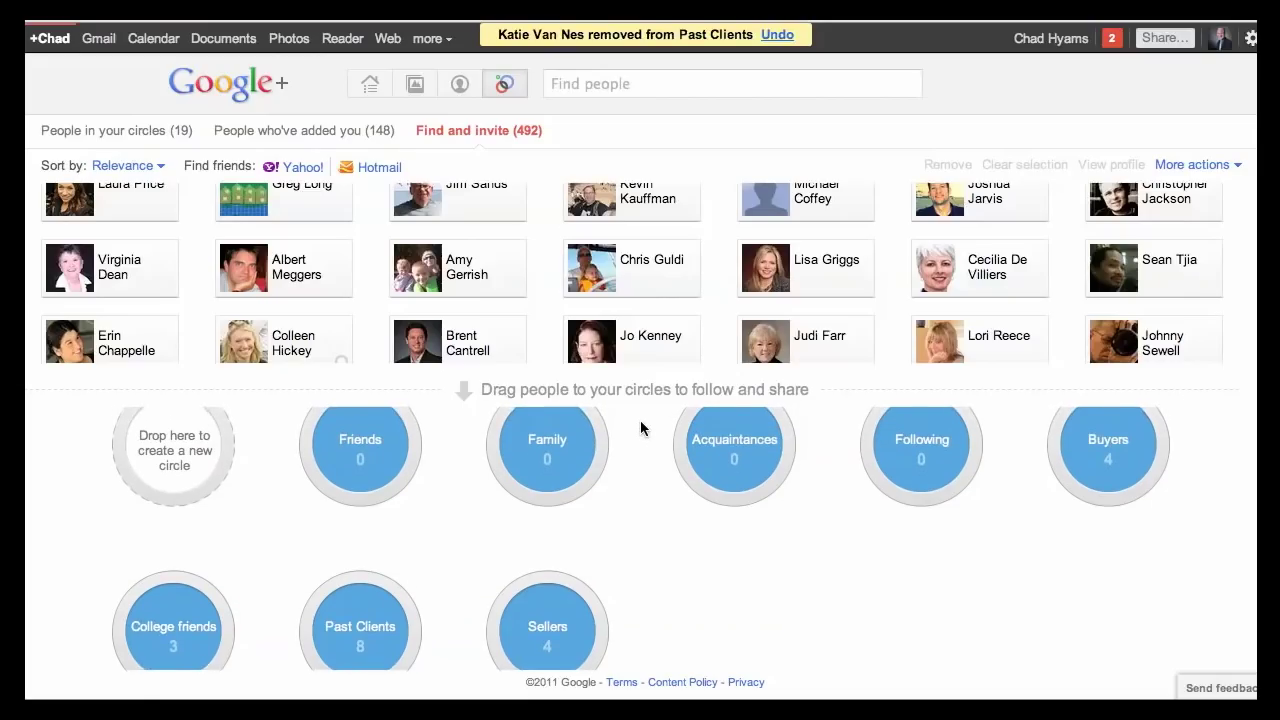
{"action": "scroll", "coordinate": [640, 428], "scroll_direction": "down", "scroll_amount": 1}
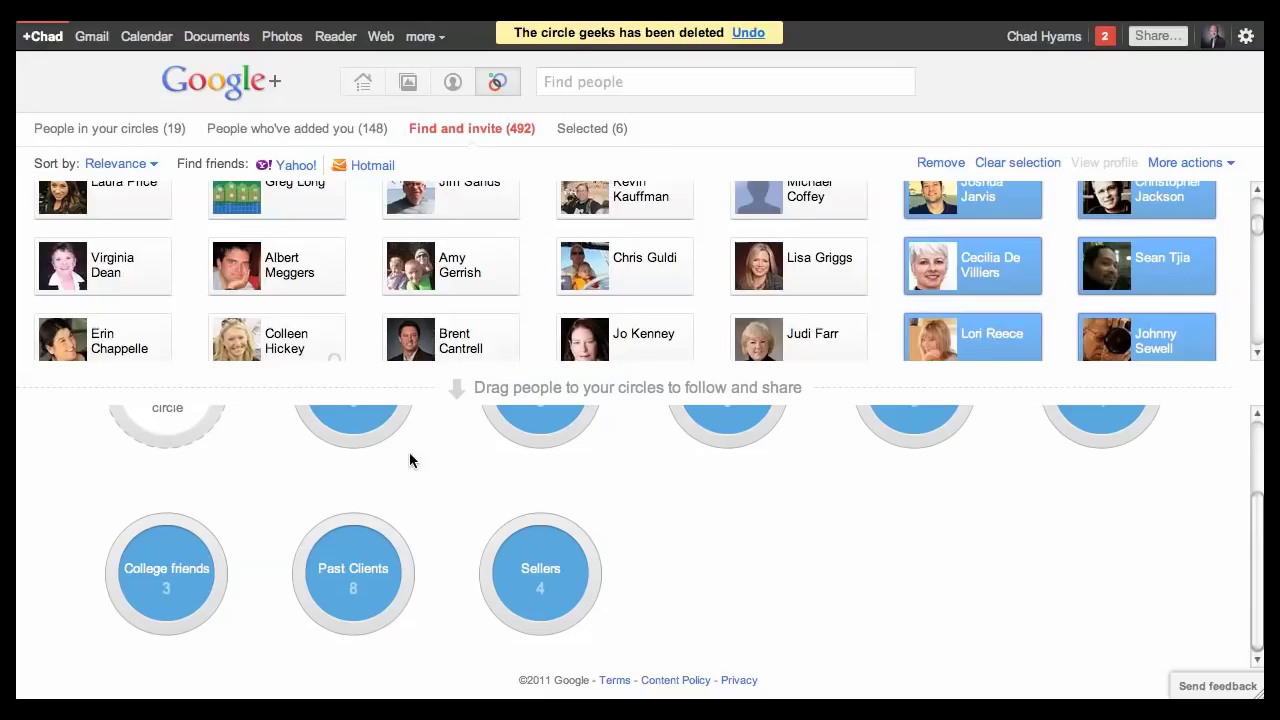
- Delete the College friends circle and confirm the deletion
{"action": "left_click", "coordinate": [191, 571]}
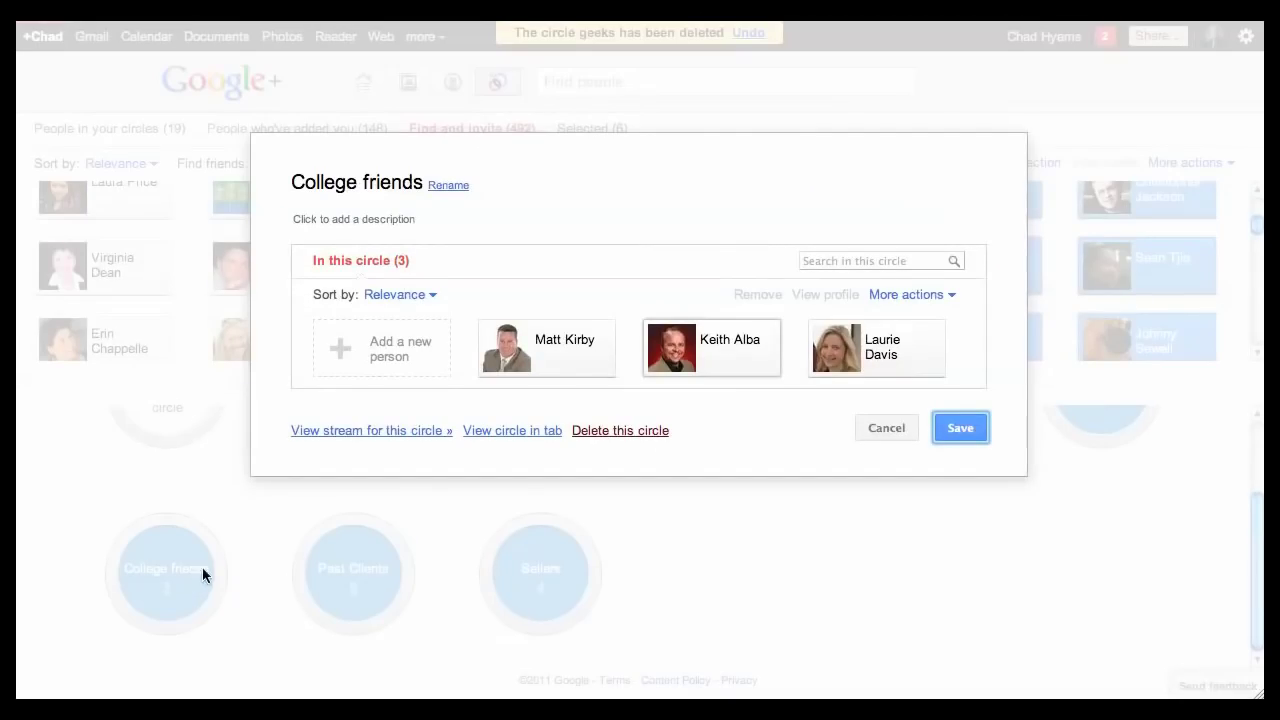
{"action": "left_click", "coordinate": [614, 431]}
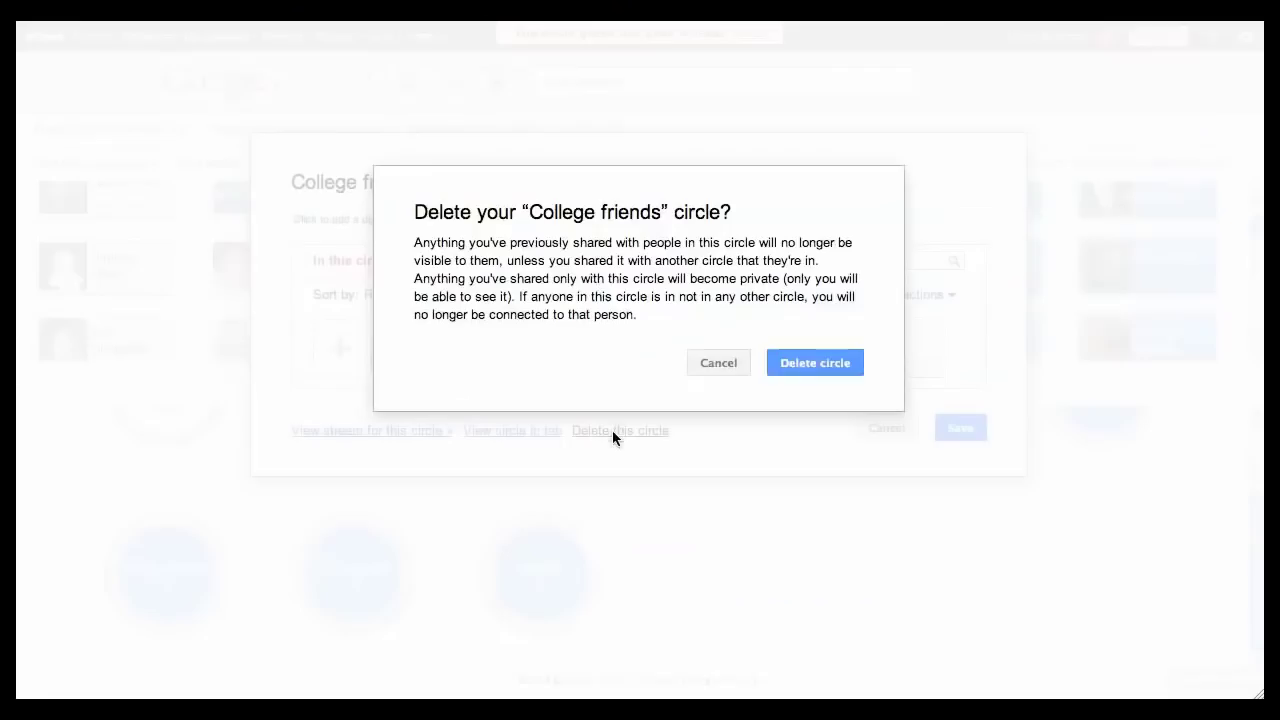
{"action": "left_click", "coordinate": [815, 365]}
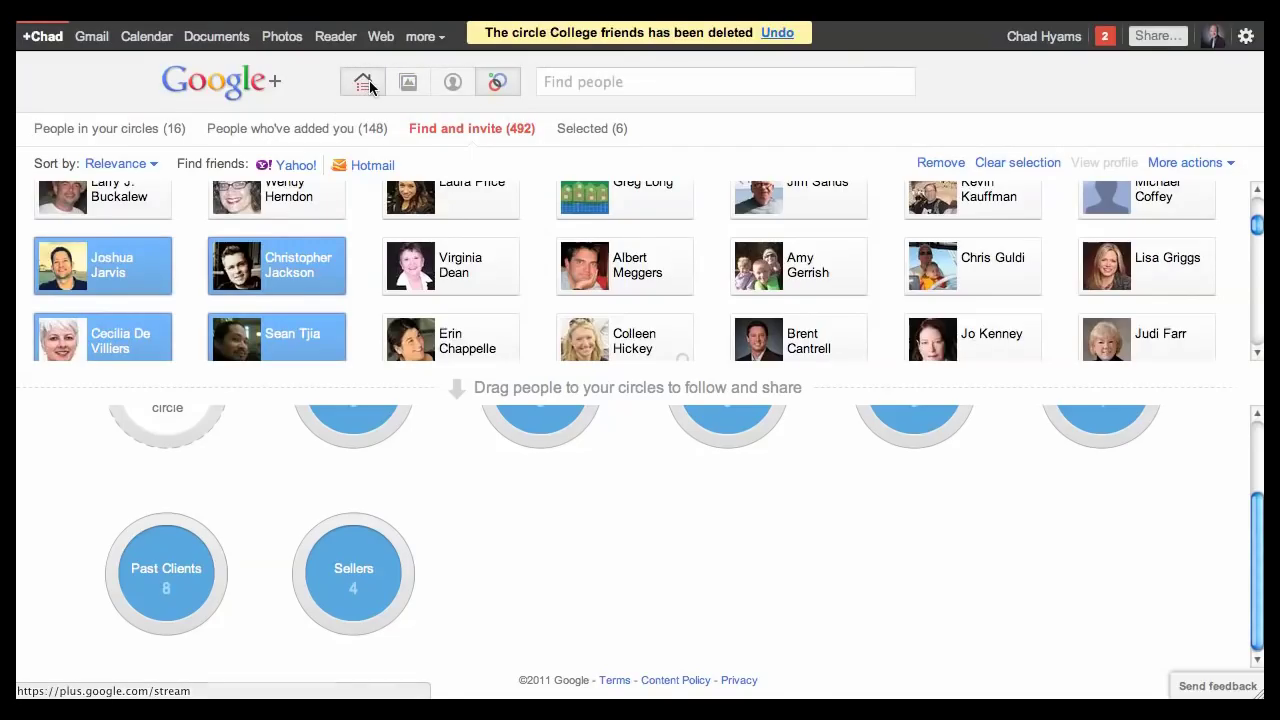
- Return to the Home stream and filter it to posts from the Buyers circle
{"action": "left_click", "coordinate": [363, 82]}
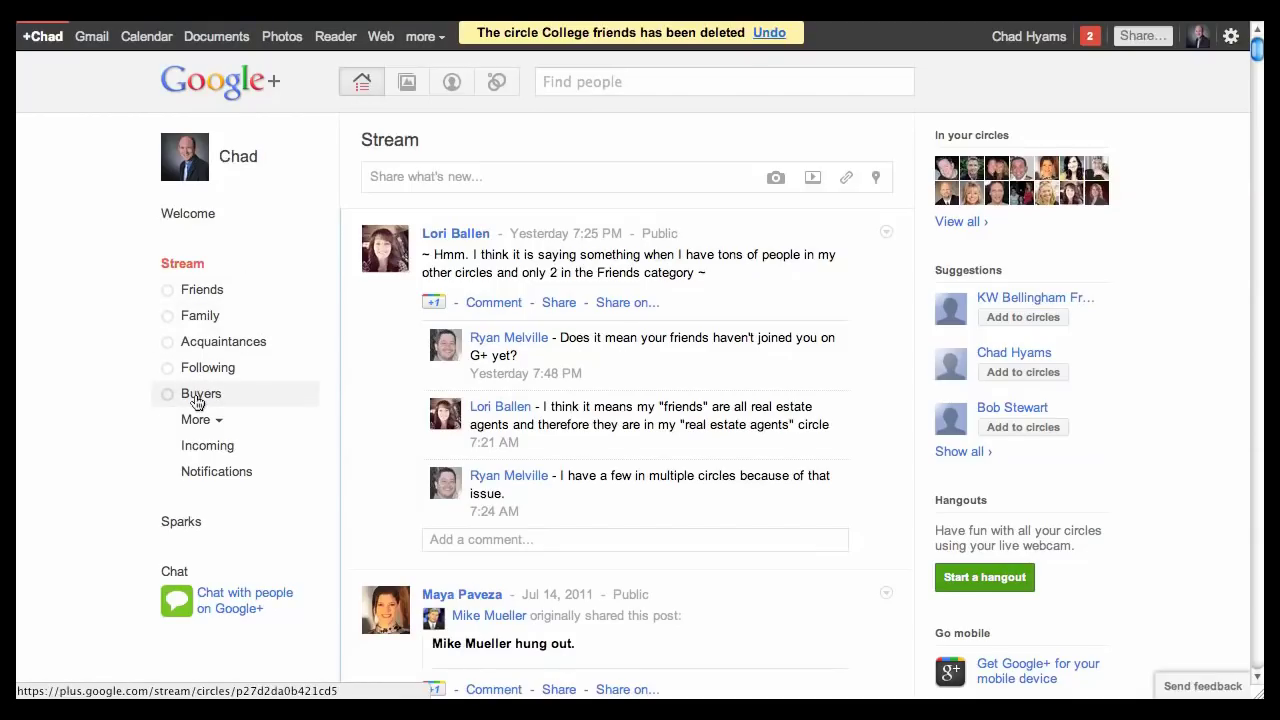
{"action": "left_click", "coordinate": [197, 402]}
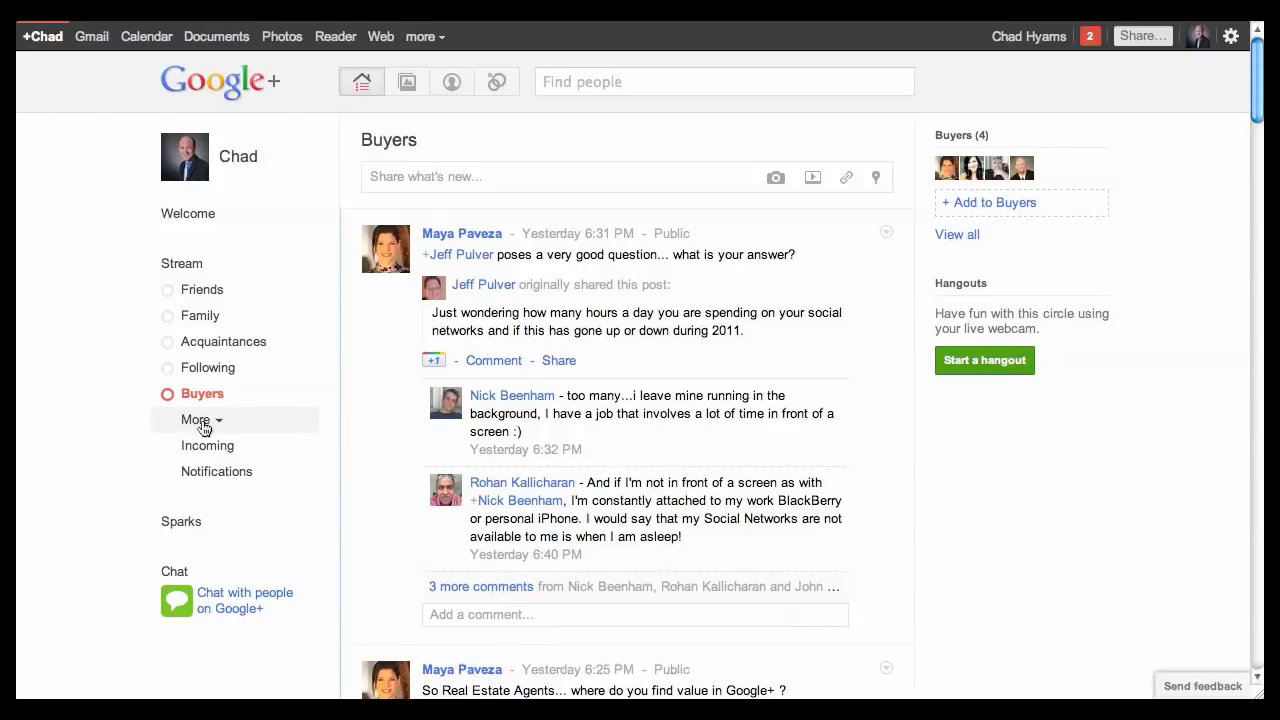
- Expand the circle list, view the Sellers stream, then switch to Incoming posts
{"action": "left_click", "coordinate": [197, 420]}
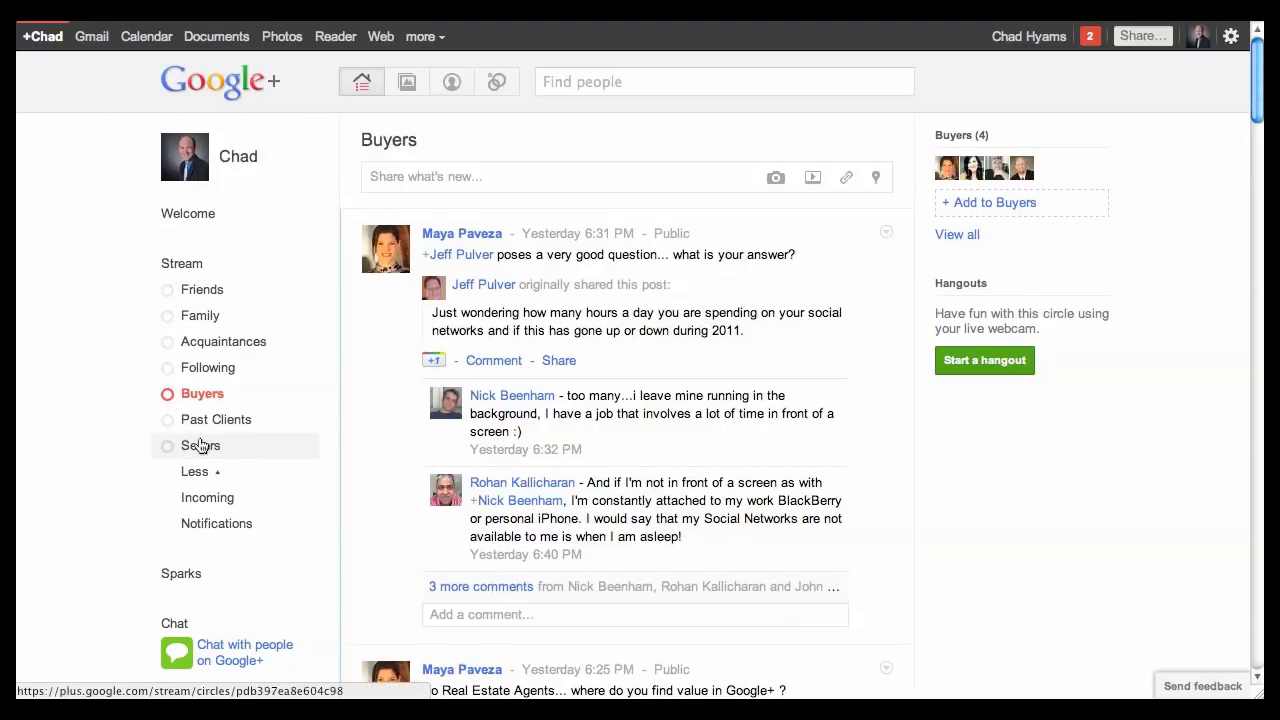
{"action": "left_click", "coordinate": [201, 446]}
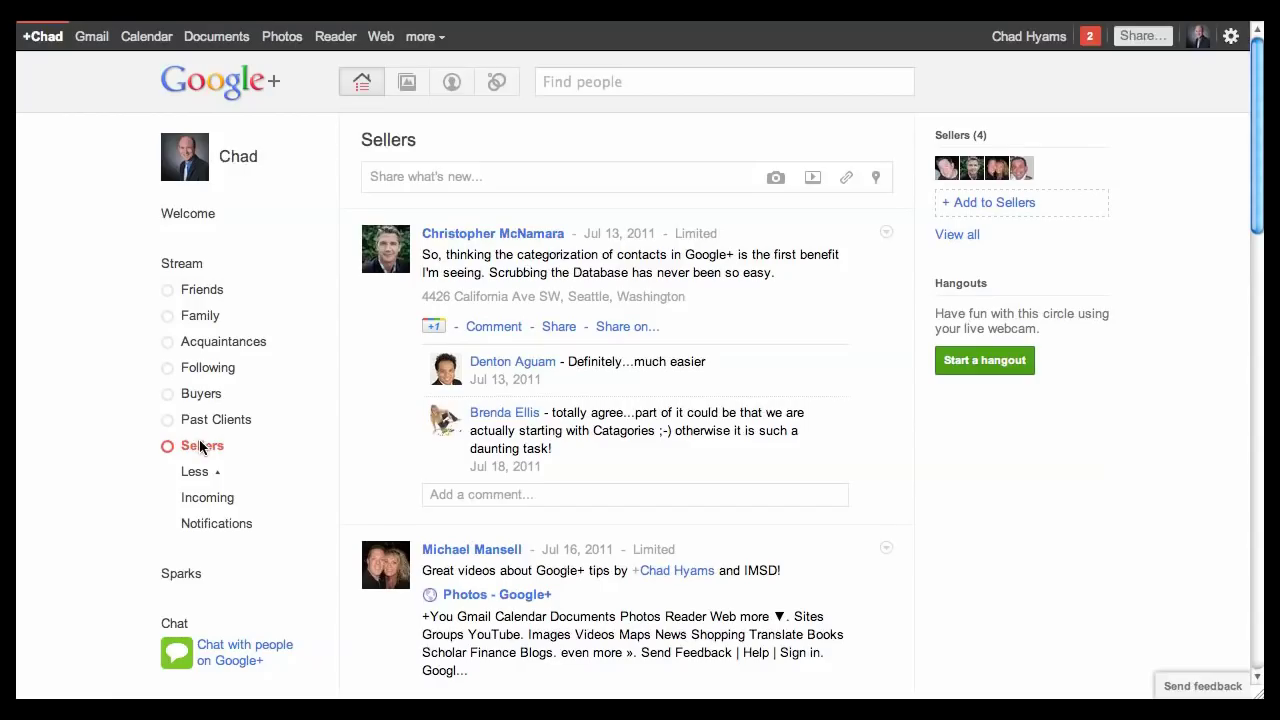
{"action": "left_click", "coordinate": [197, 500]}
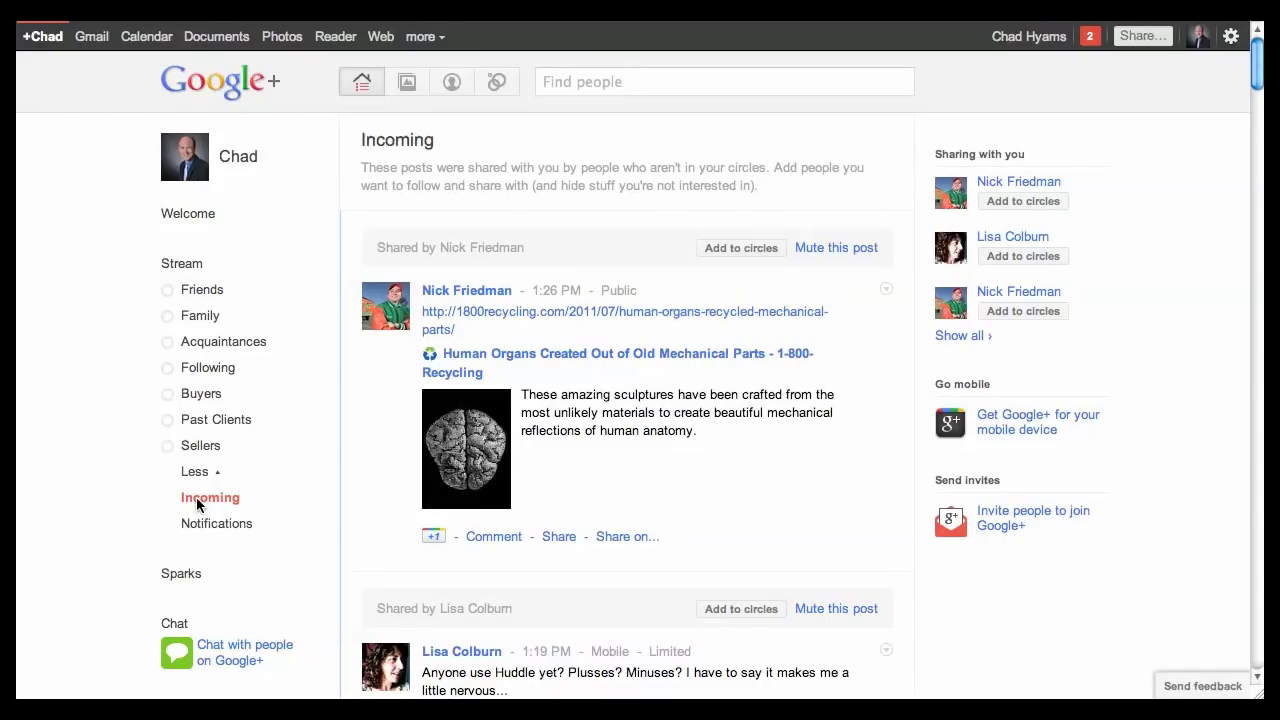
- Review the Notifications page, then go back to the Home stream
{"action": "left_click", "coordinate": [197, 522]}
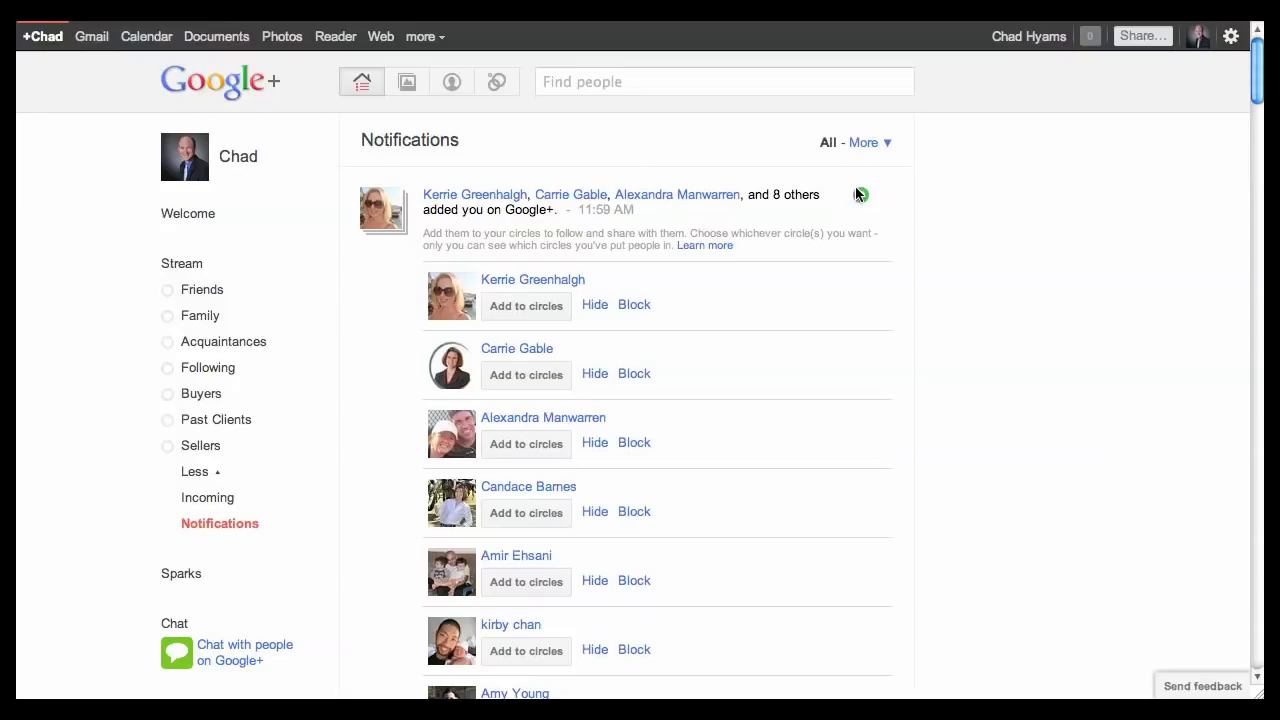
{"action": "left_click", "coordinate": [362, 86]}
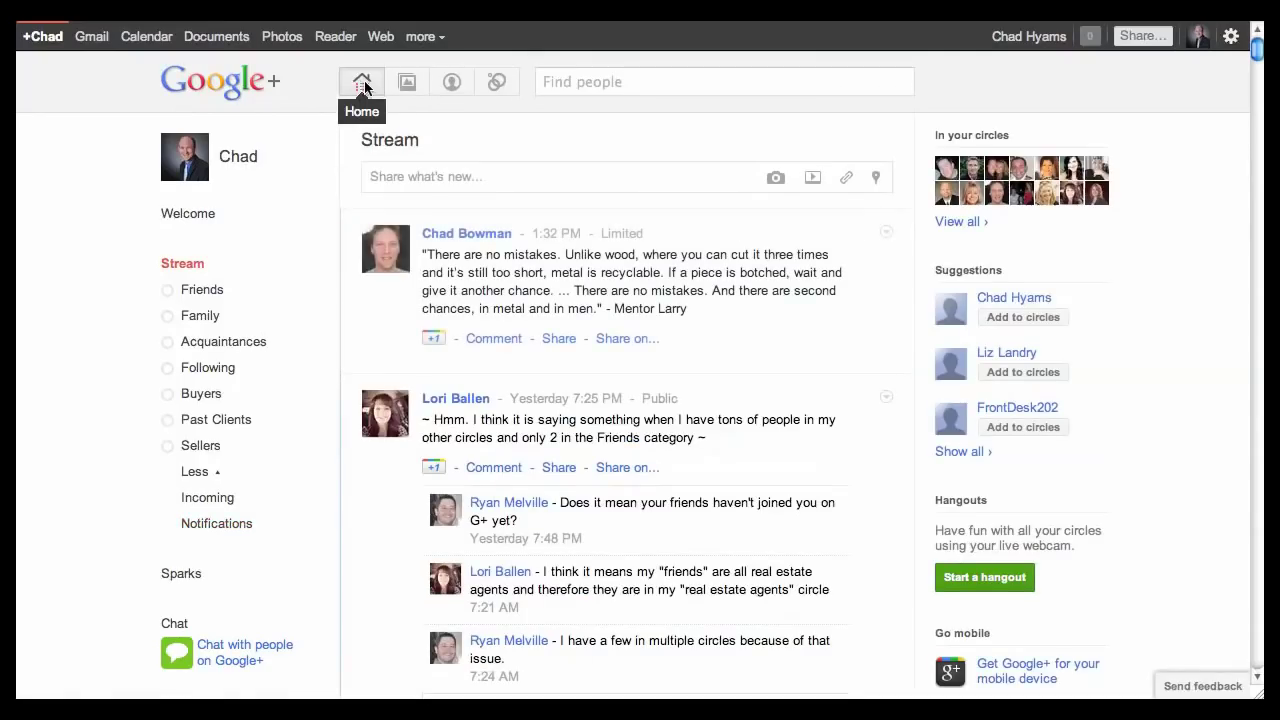
- Start a new post and replace its default audience with only the Buyers circle
{"action": "left_click", "coordinate": [450, 178]}
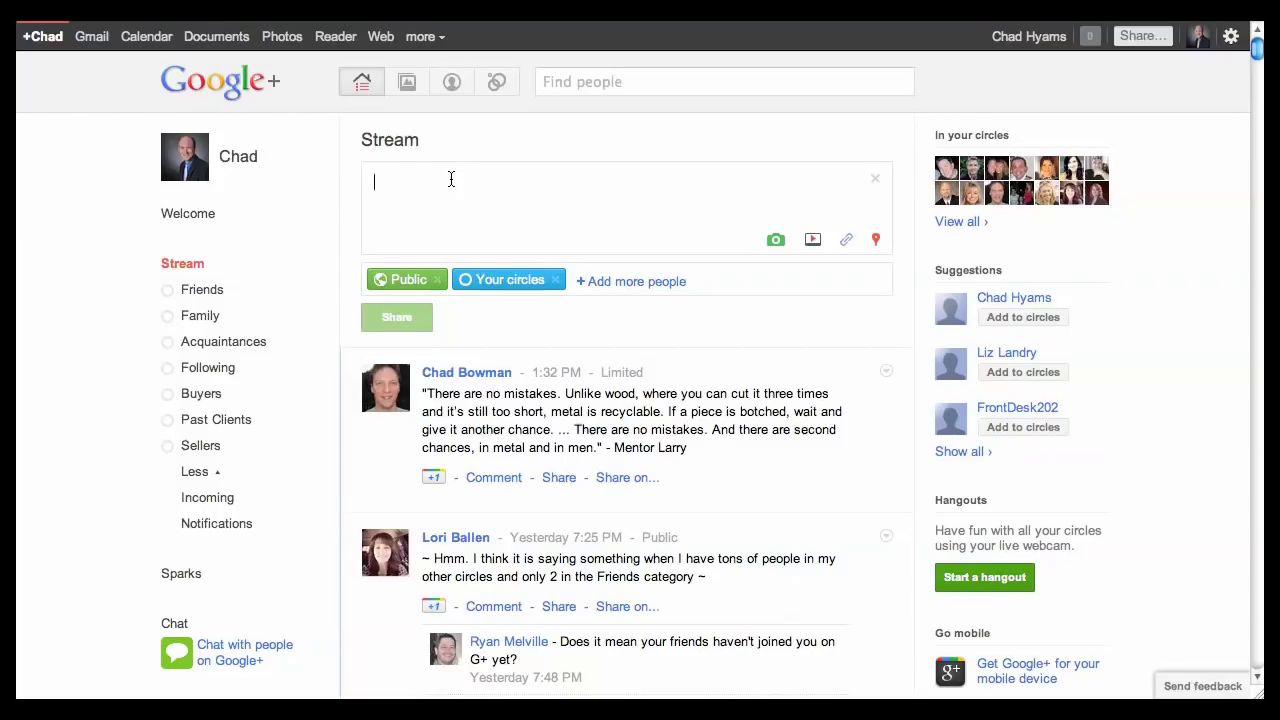
{"action": "left_click", "coordinate": [556, 283]}
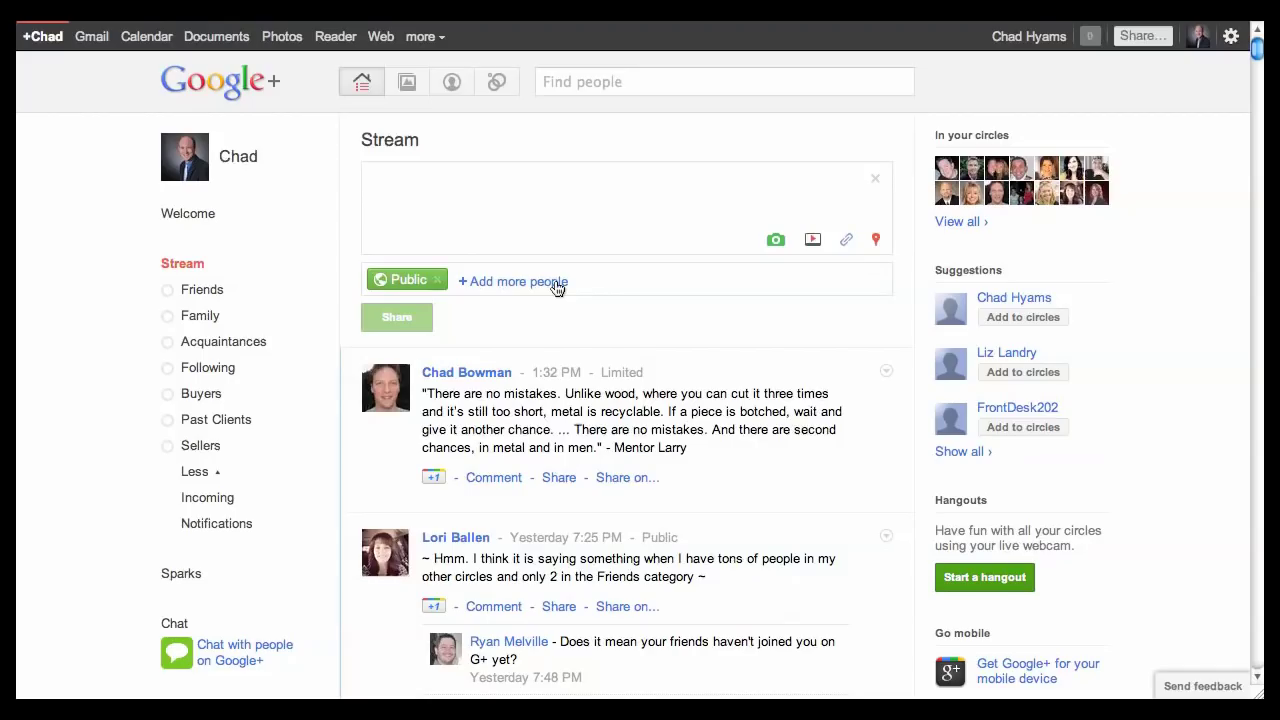
{"action": "left_click", "coordinate": [436, 283]}
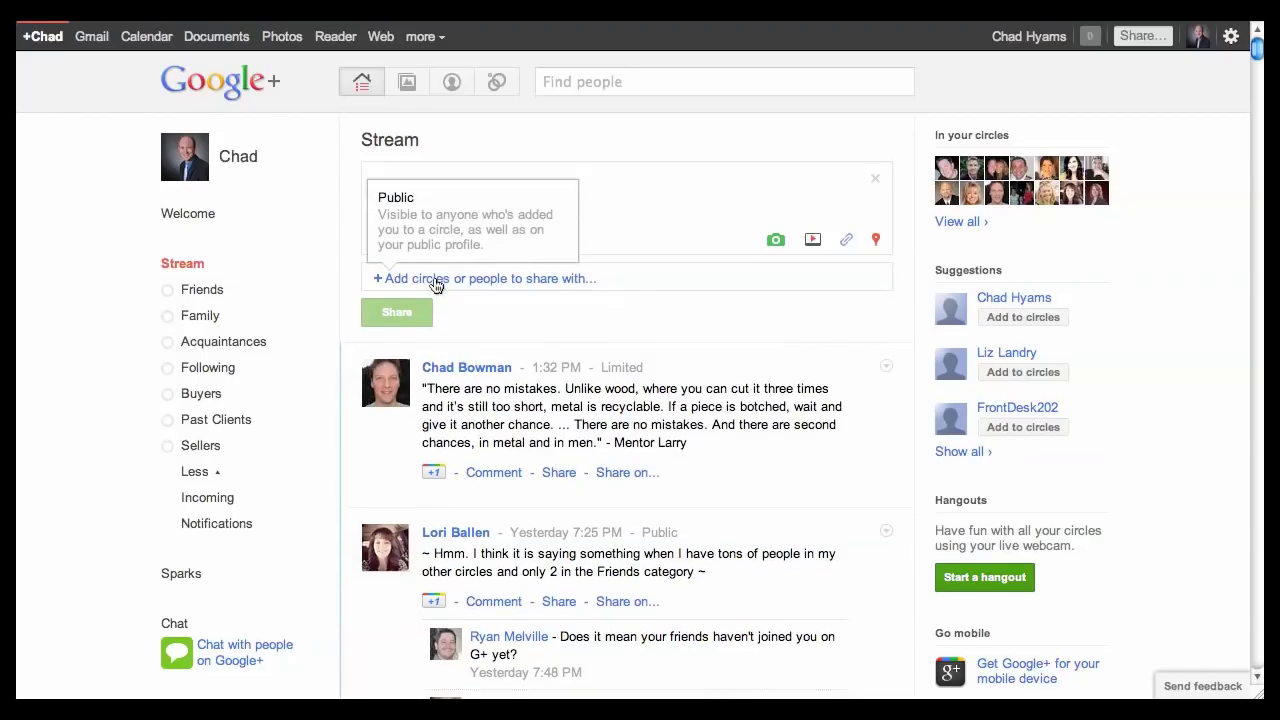
{"action": "left_click", "coordinate": [436, 280]}
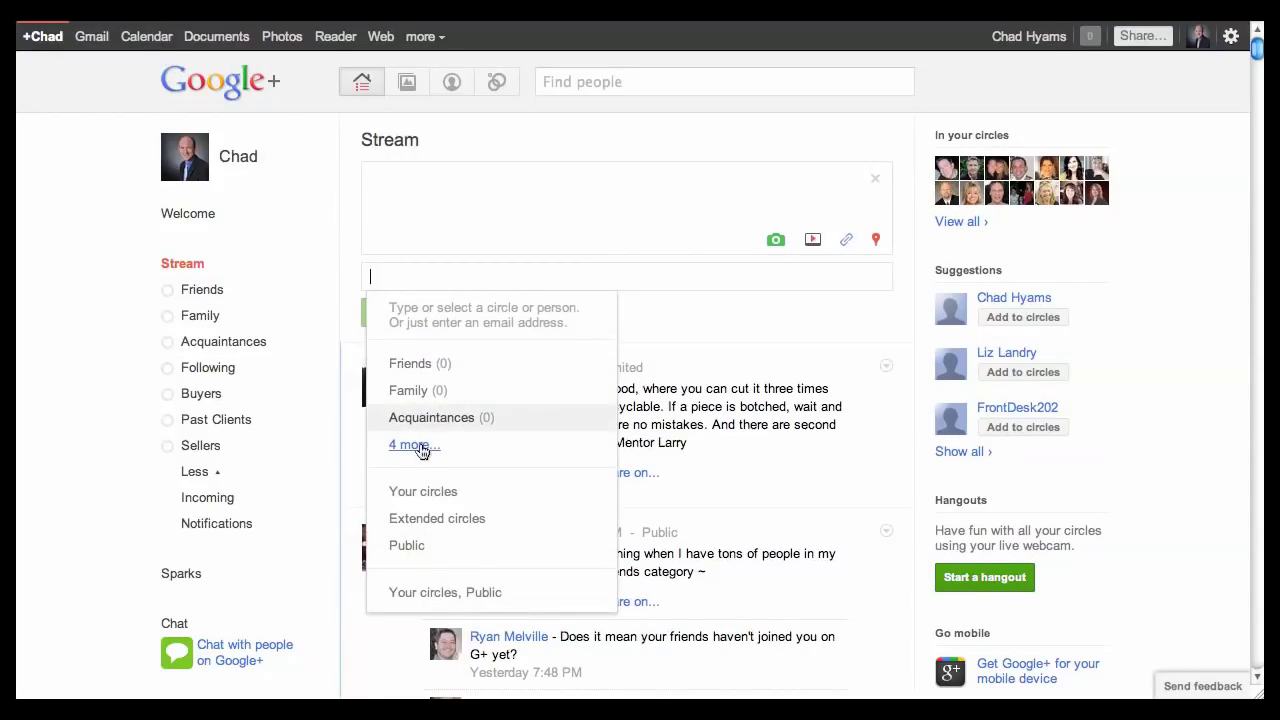
{"action": "left_click", "coordinate": [420, 446]}
{"action": "left_click", "coordinate": [422, 476]}
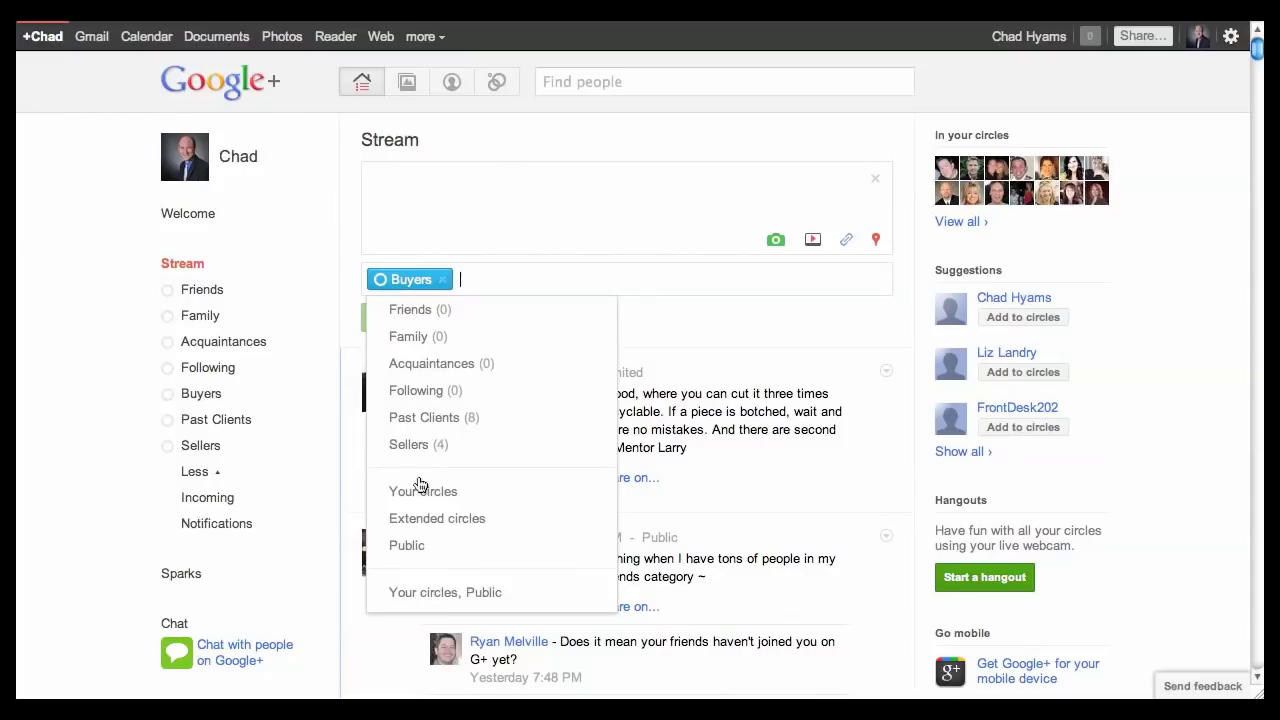
{"action": "left_click", "coordinate": [516, 249]}
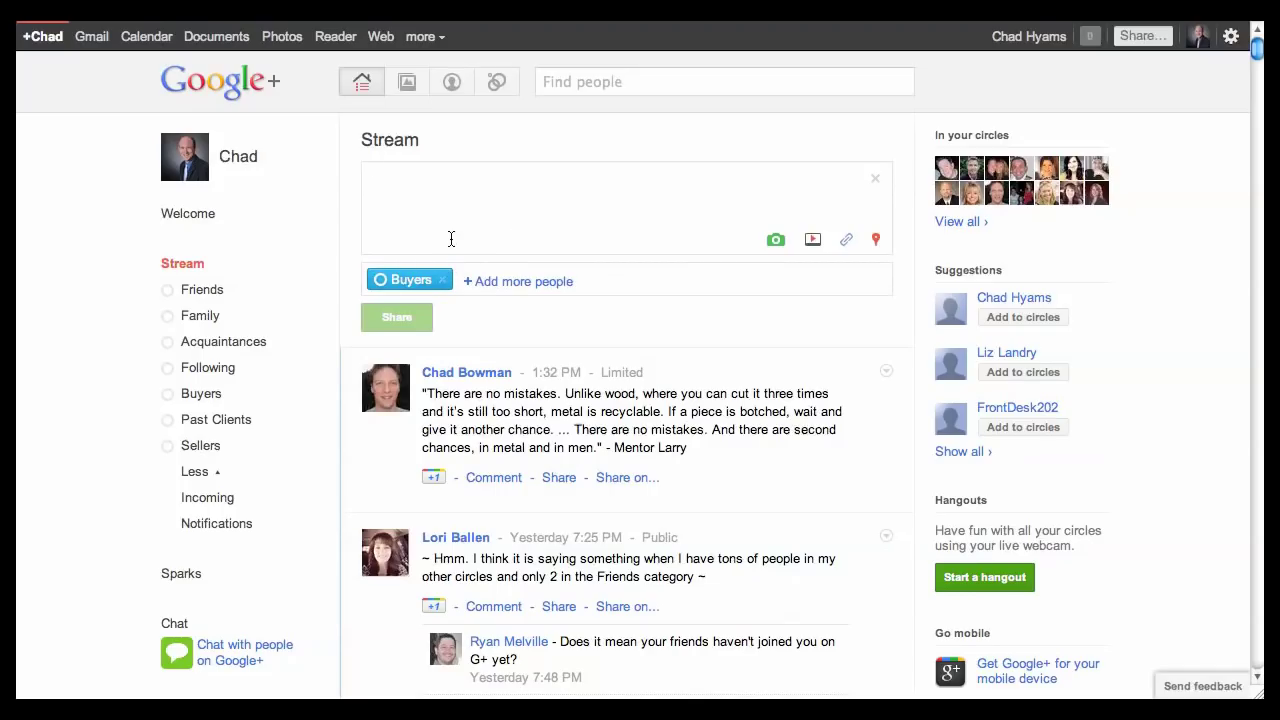
- Add Your circles and Public back to the post's audience
{"action": "left_click", "coordinate": [486, 281]}
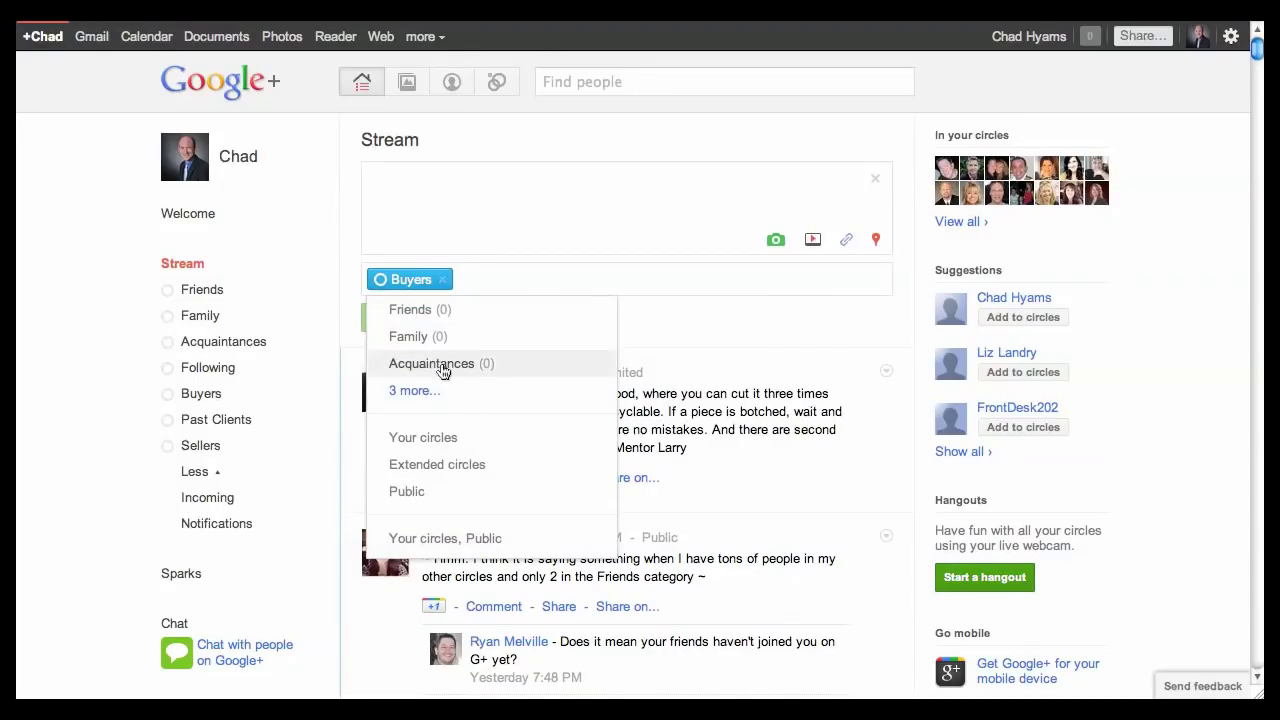
{"action": "left_click", "coordinate": [422, 444]}
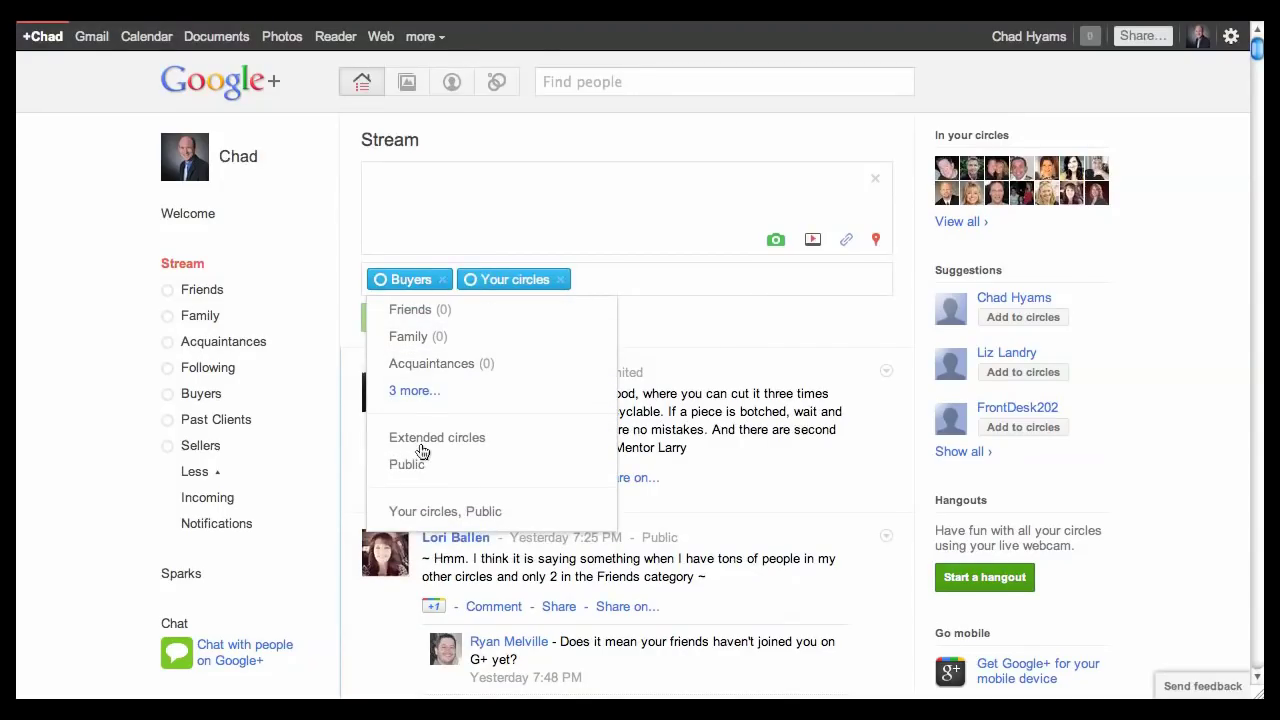
{"action": "left_click", "coordinate": [407, 465]}
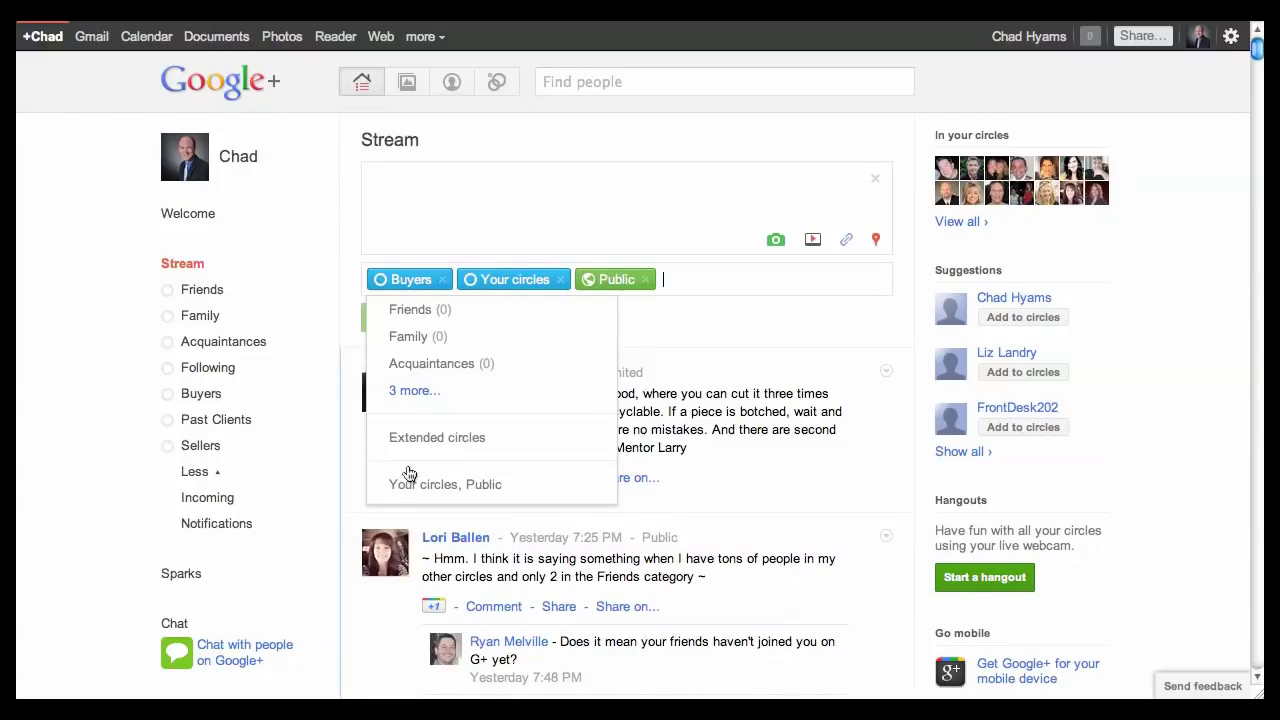
{"action": "left_click", "coordinate": [507, 211]}
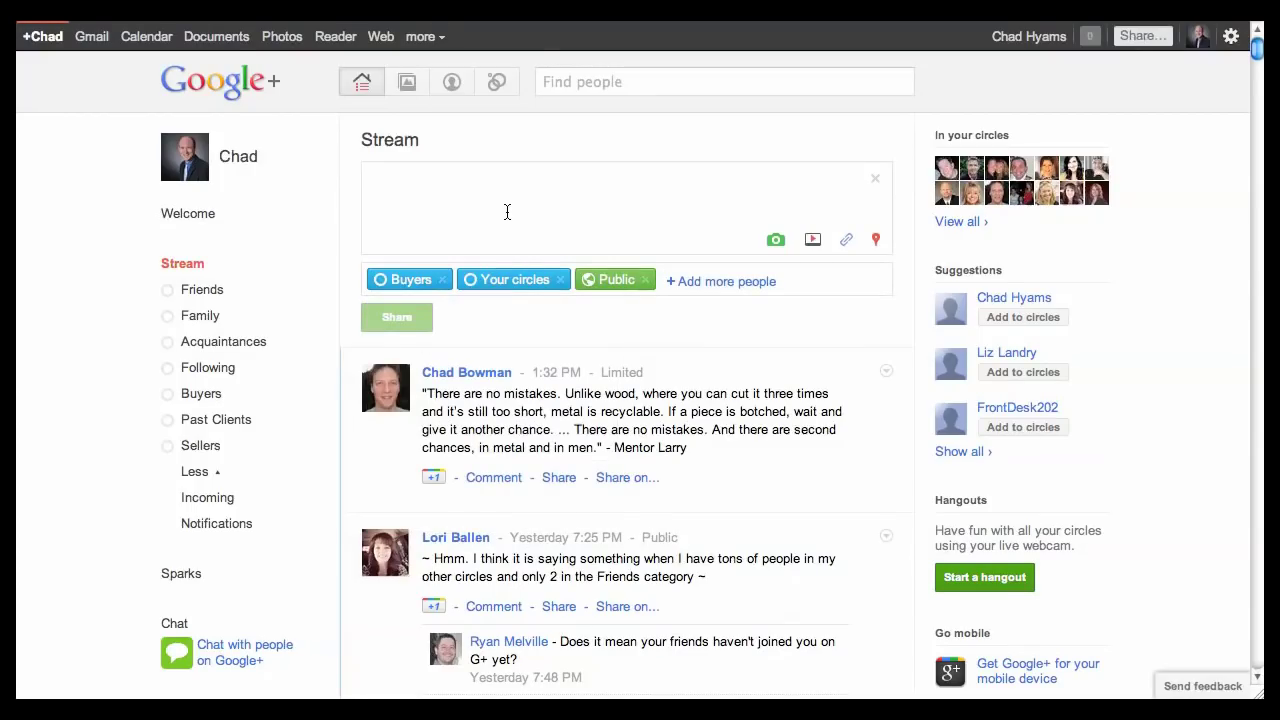